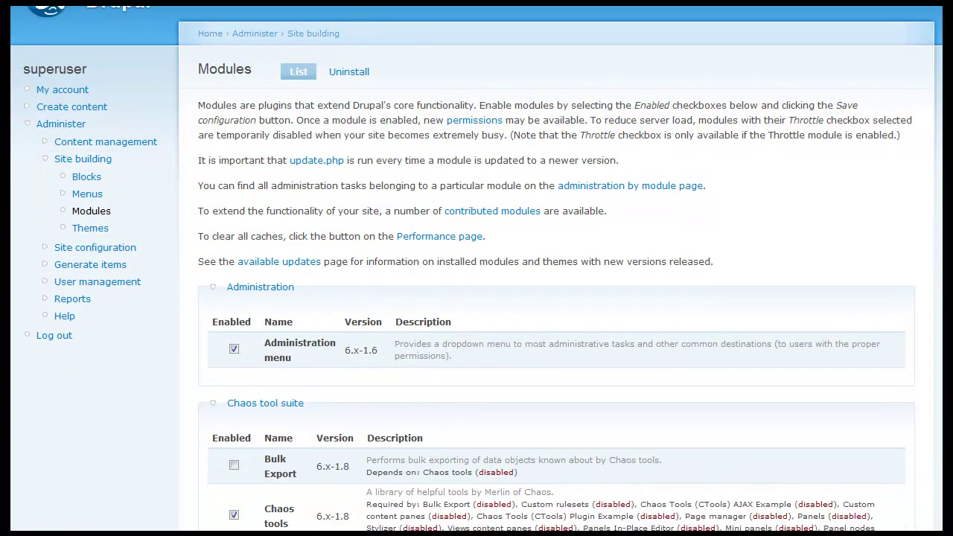
- Select the Custom content panes, Page manager and Views content panes modules, plus Taxonomy among the optional core modules
scroll(477, 268, down, 4)
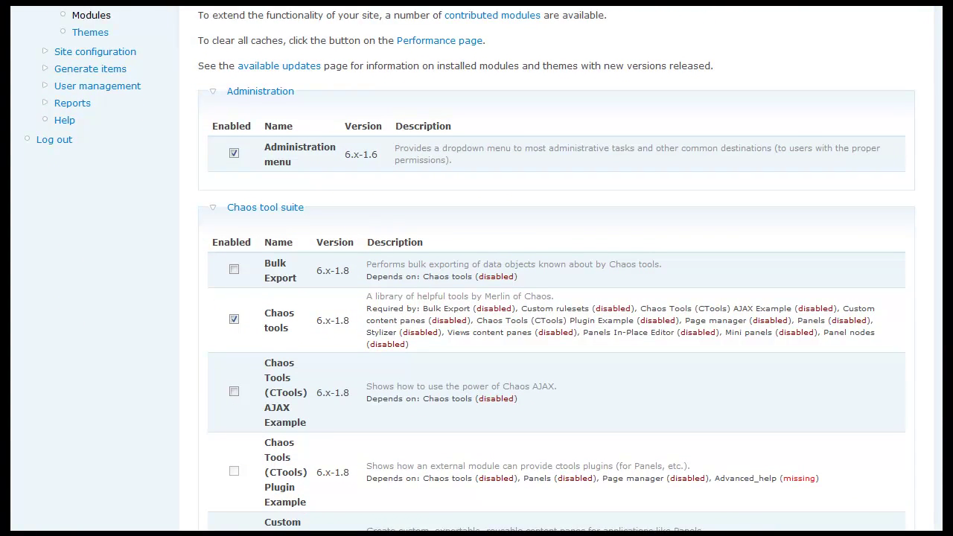
scroll(930, 166, down, 1)
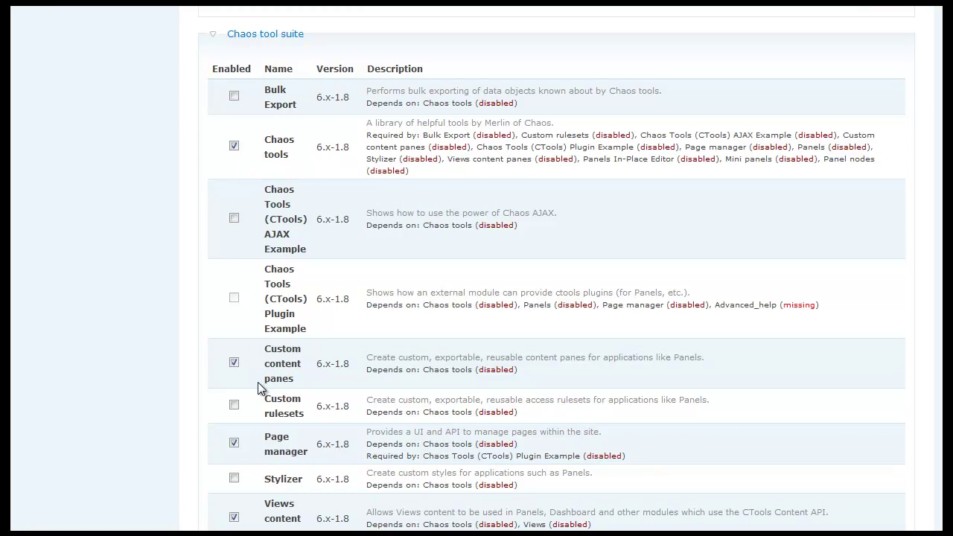
scroll(261, 382, down, 10)
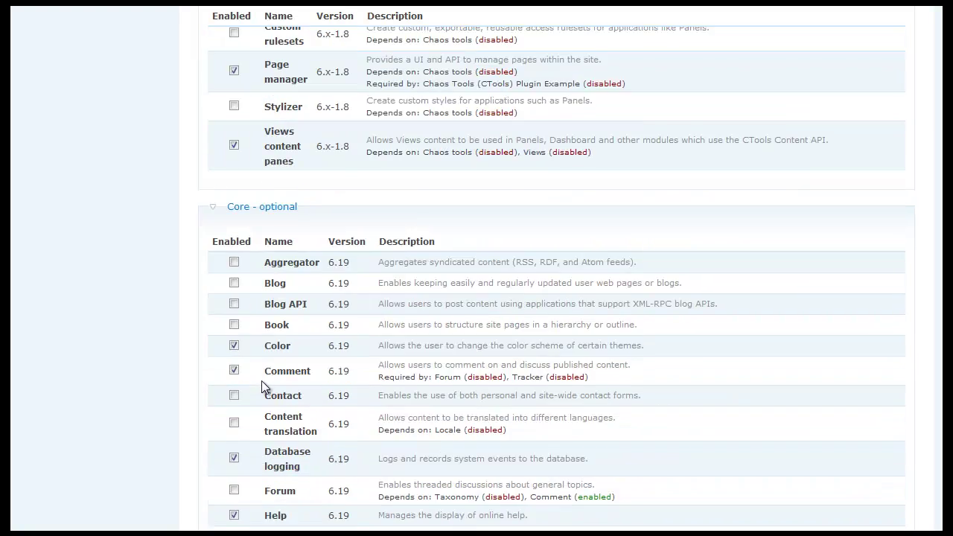
scroll(262, 383, down, 7)
click(238, 421)
scroll(279, 403, down, 10)
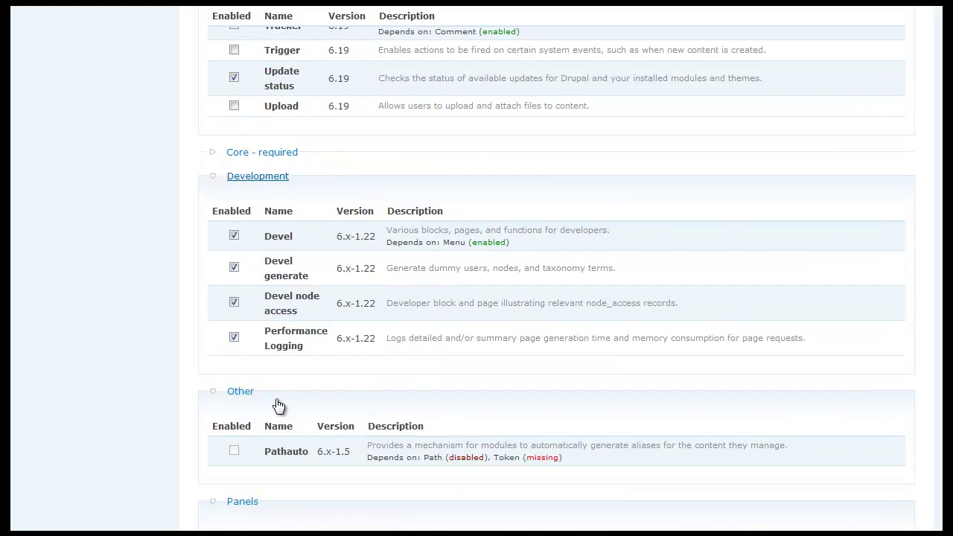
- Select the Mini panels, Panel nodes, Panels, Views and Views UI modules and save the module configuration
scroll(278, 406, down, 5)
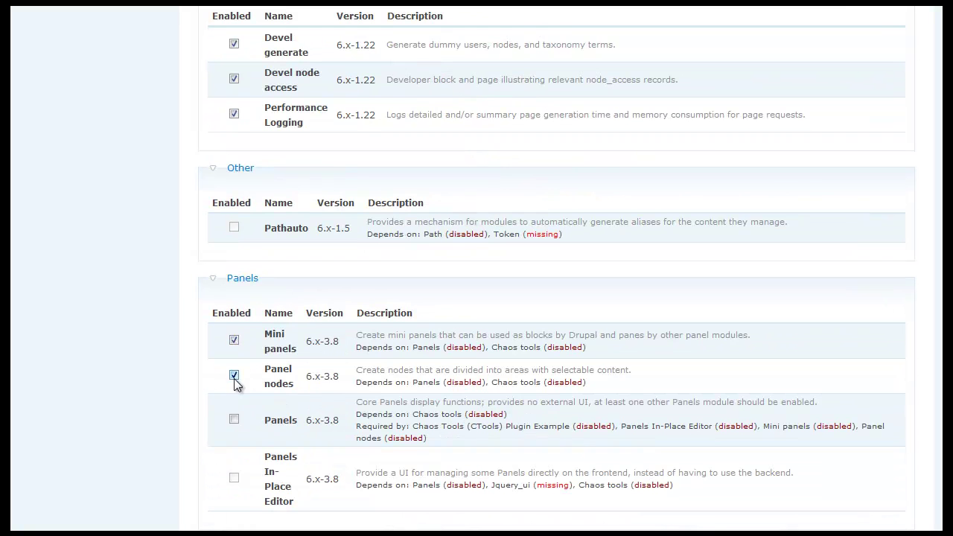
click(233, 420)
scroll(235, 419, down, 5)
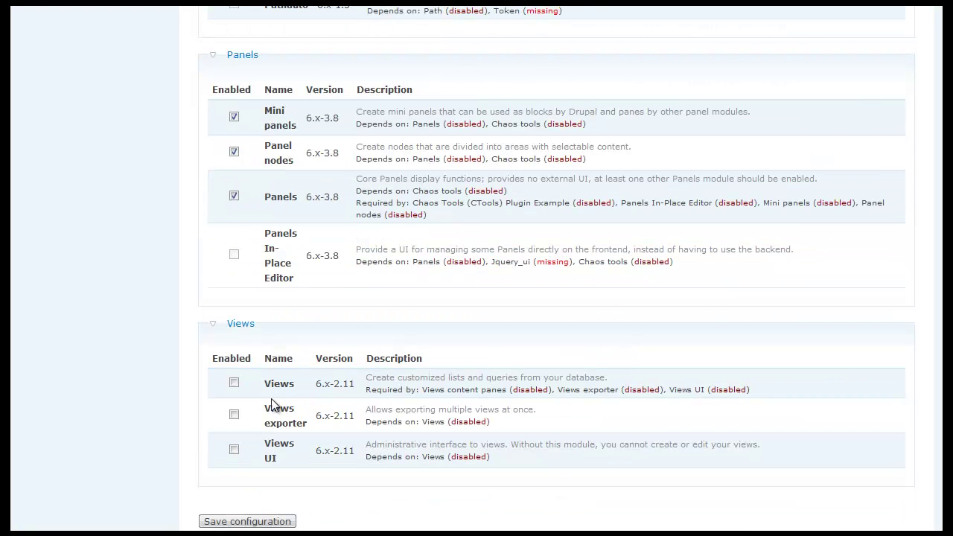
click(235, 382)
click(234, 449)
click(274, 519)
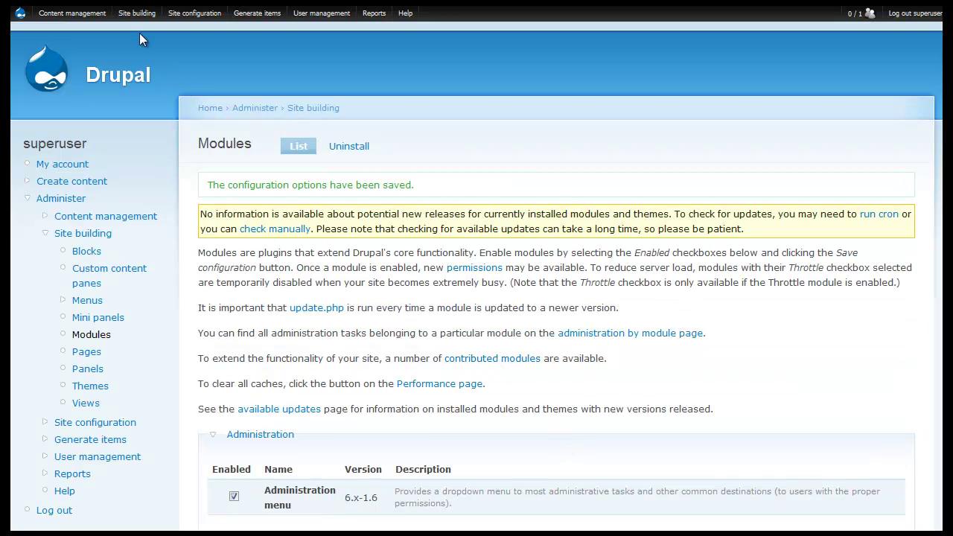
- Create a new Node view named views_panels with the description "Views for Panels"
mouse_move(136, 13)
mouse_move(138, 31)
mouse_move(134, 142)
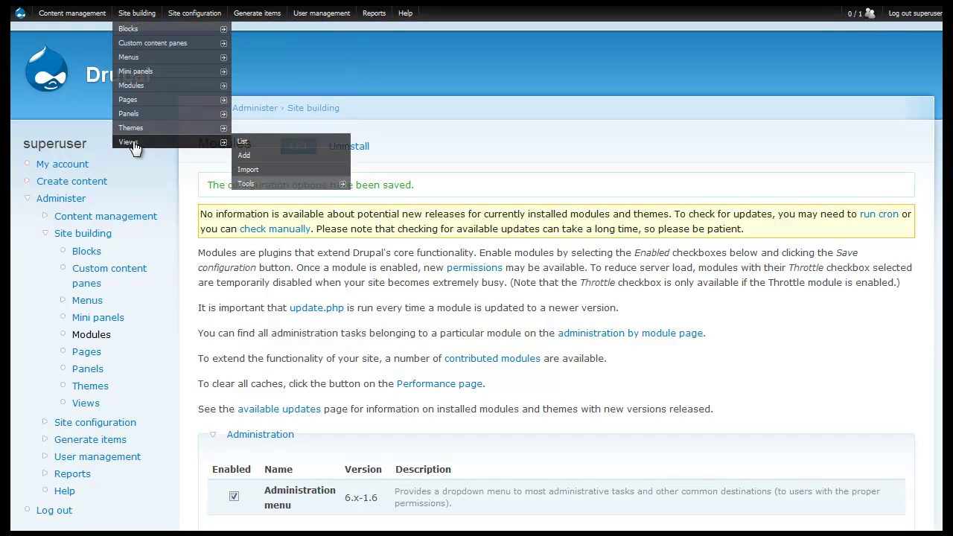
click(248, 158)
click(243, 191)
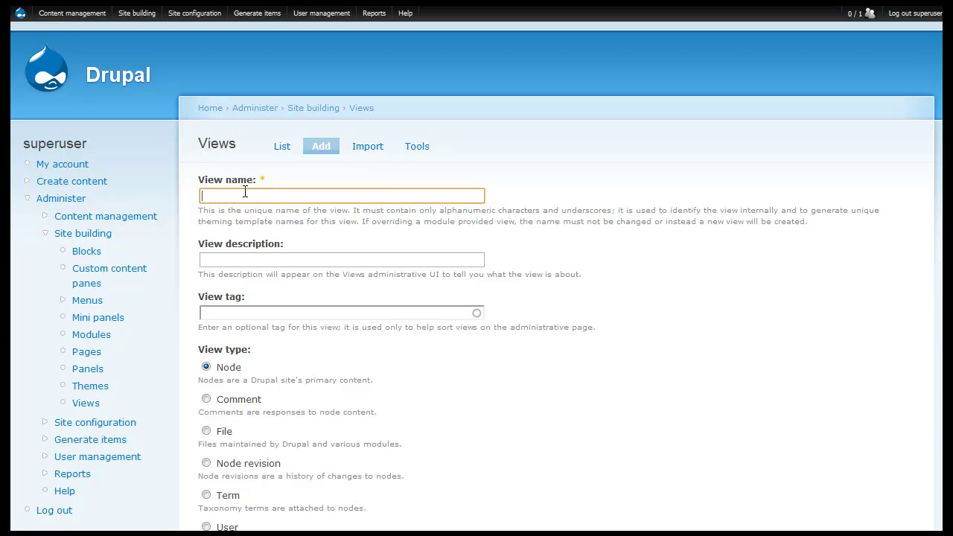
text(iews_panels)
click(248, 254)
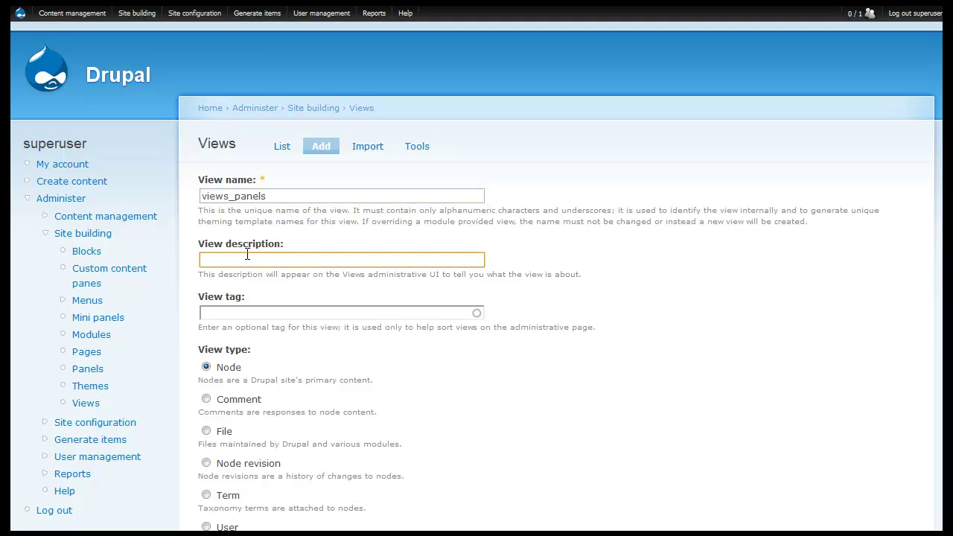
text(Views for Panels)
scroll(362, 381, down, 3)
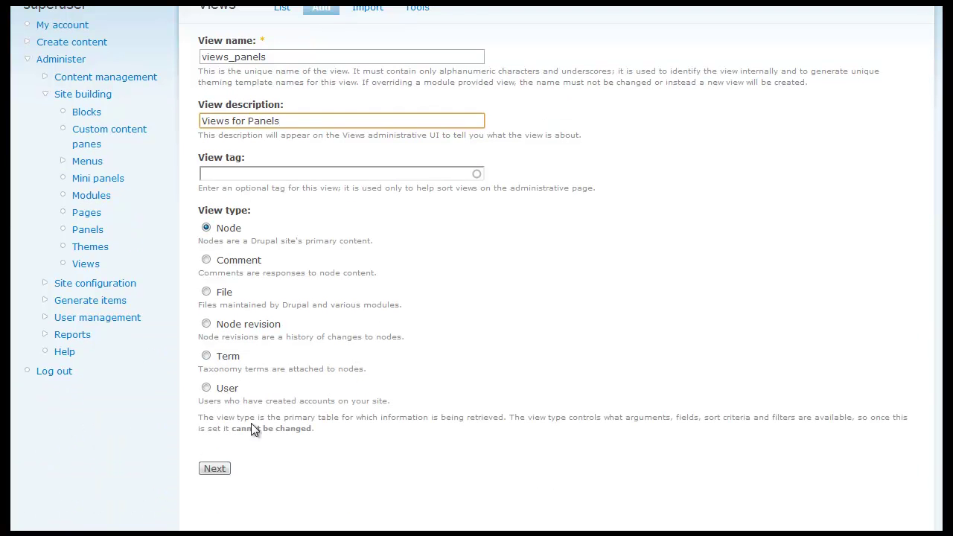
click(222, 469)
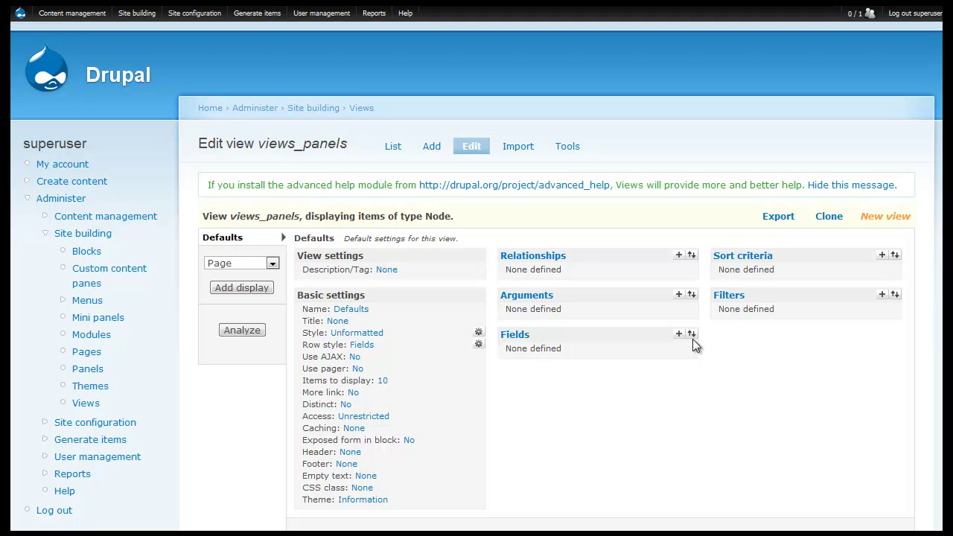
- Add the Taxonomy: Term argument to the view's default display
click(680, 295)
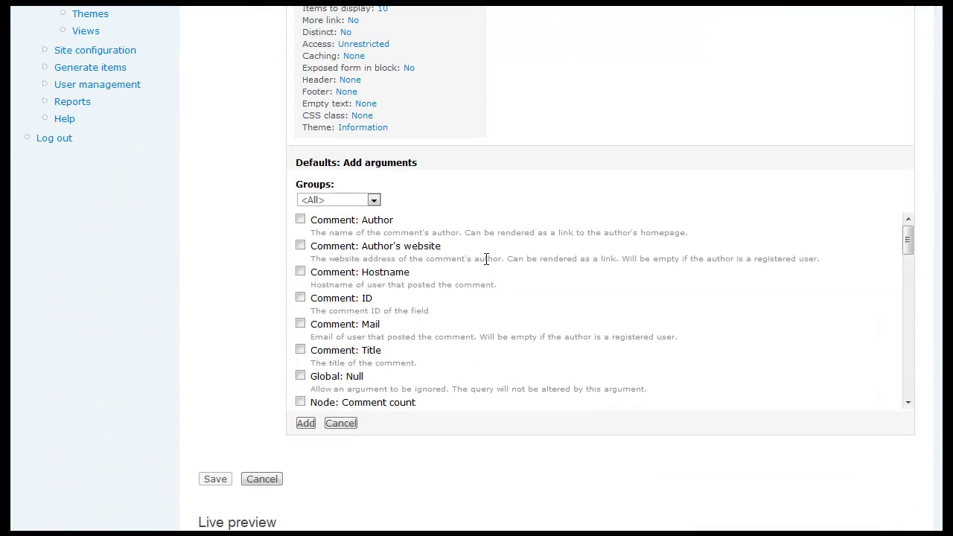
click(377, 202)
click(355, 270)
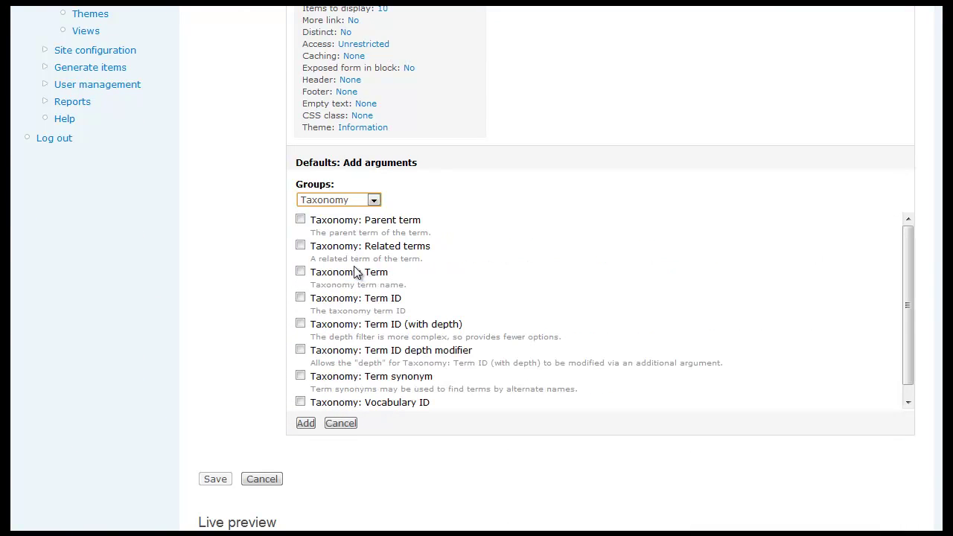
click(300, 271)
click(305, 423)
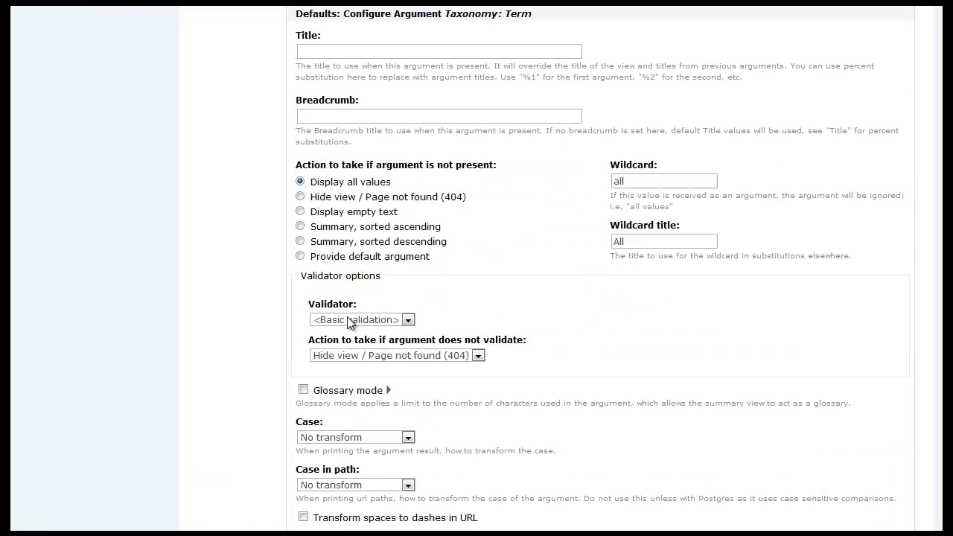
- Set the Taxonomy: Term argument's case in path to Lower case, enable transforming spaces to dashes in the URL, and apply the settings
scroll(383, 335, down, 1)
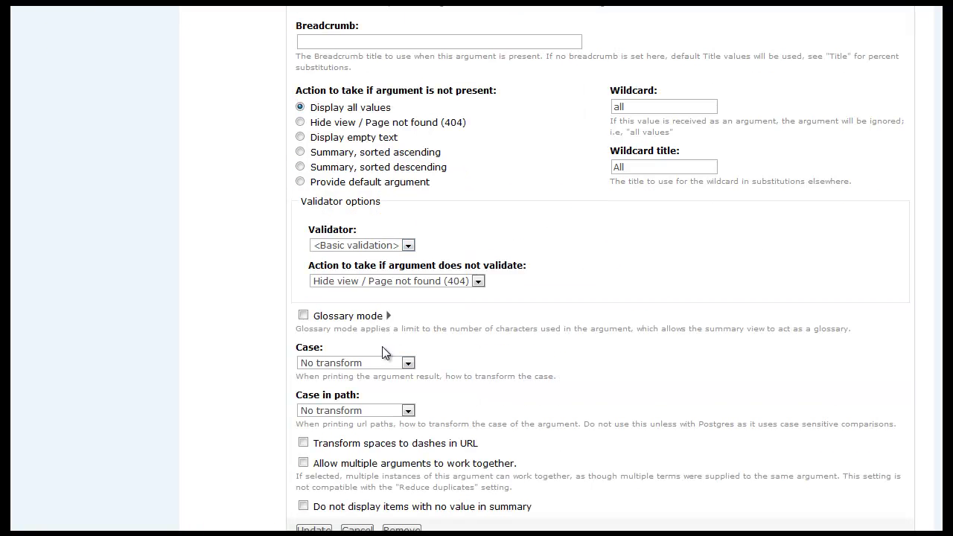
click(408, 411)
click(393, 444)
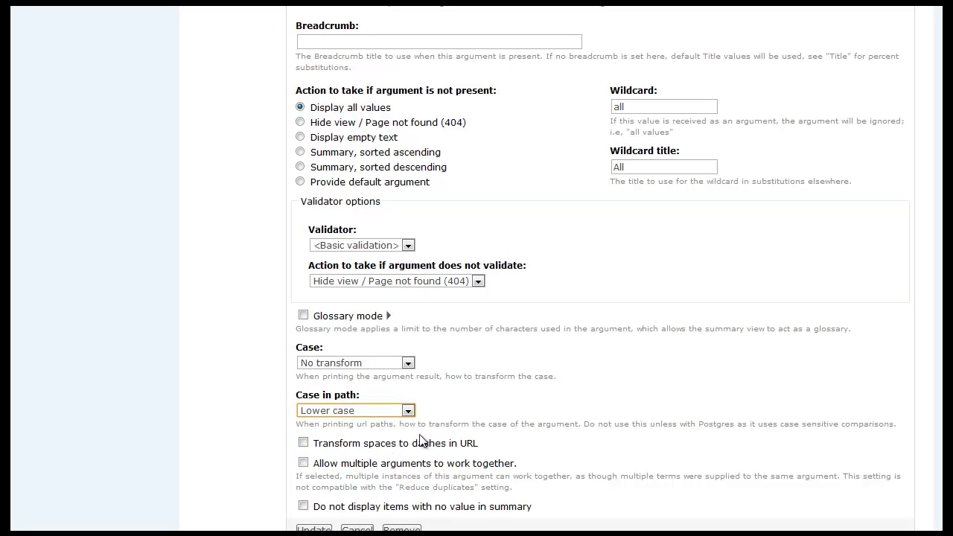
click(304, 443)
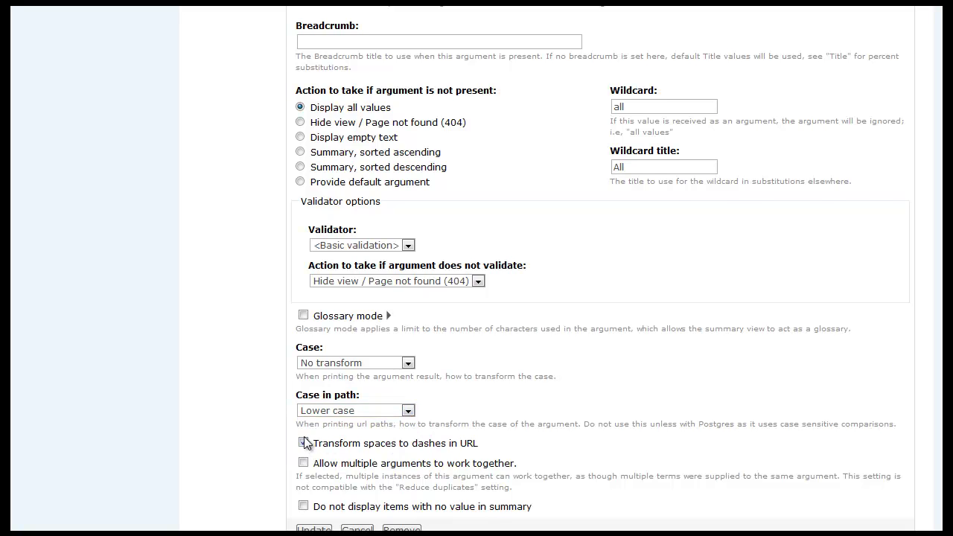
scroll(303, 441, down, 2)
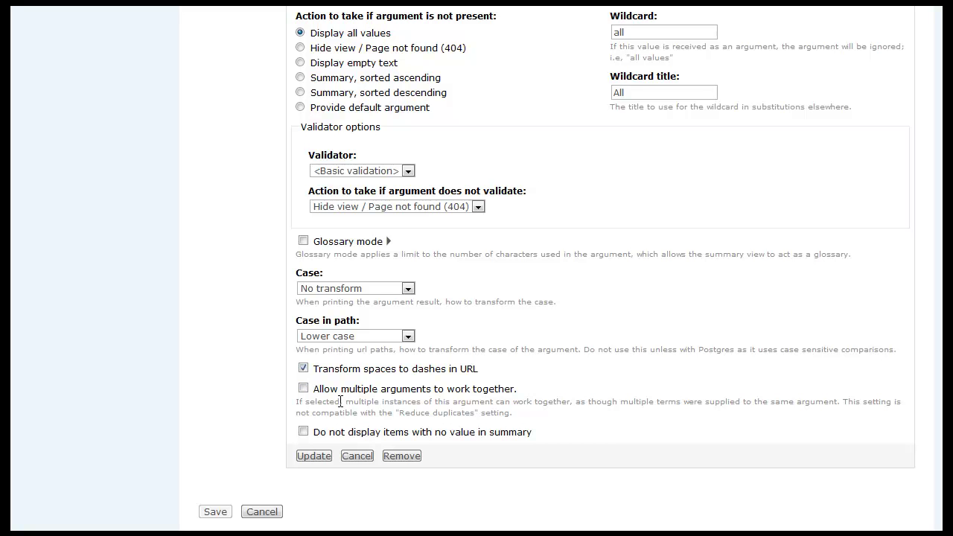
click(315, 456)
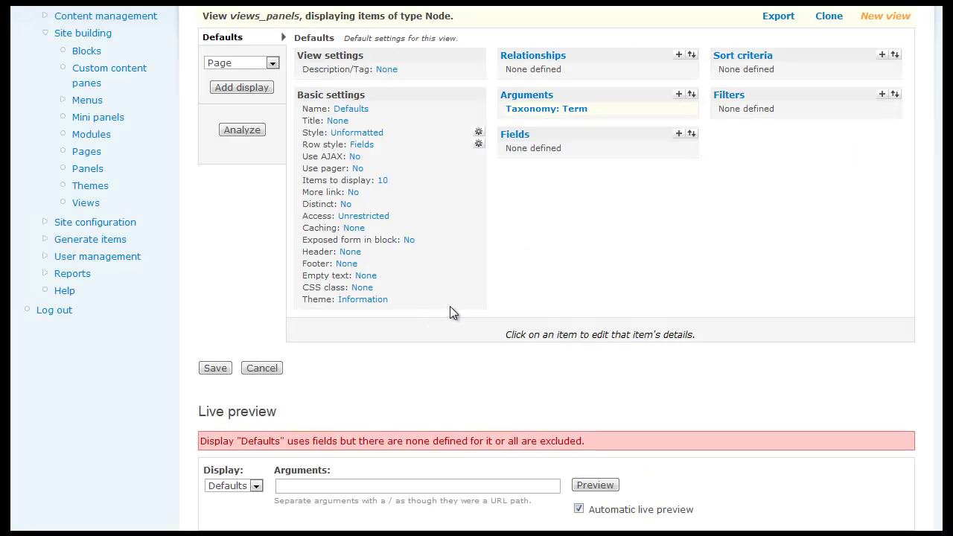
- Add a Node: Published filter to the view and set it to Yes
scroll(671, 237, up, 2)
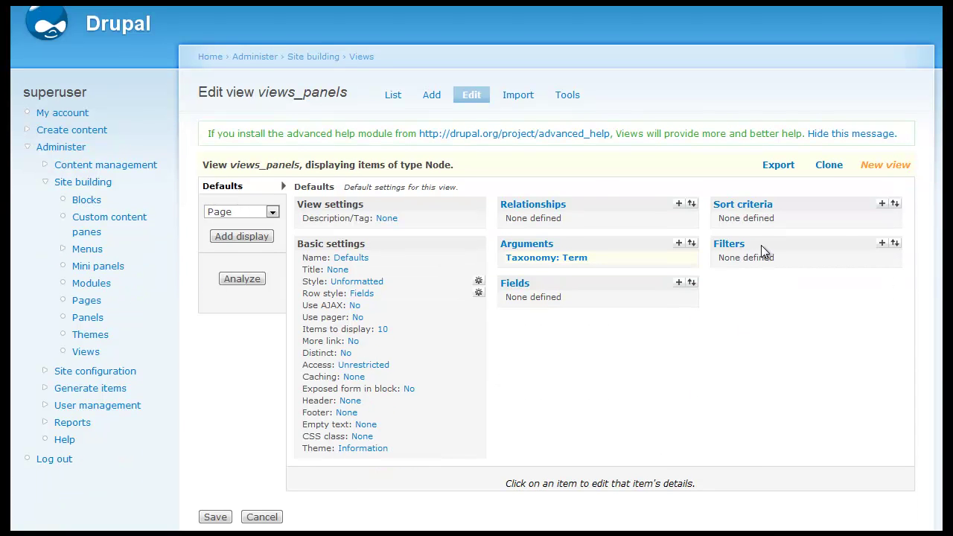
scroll(761, 245, up, 1)
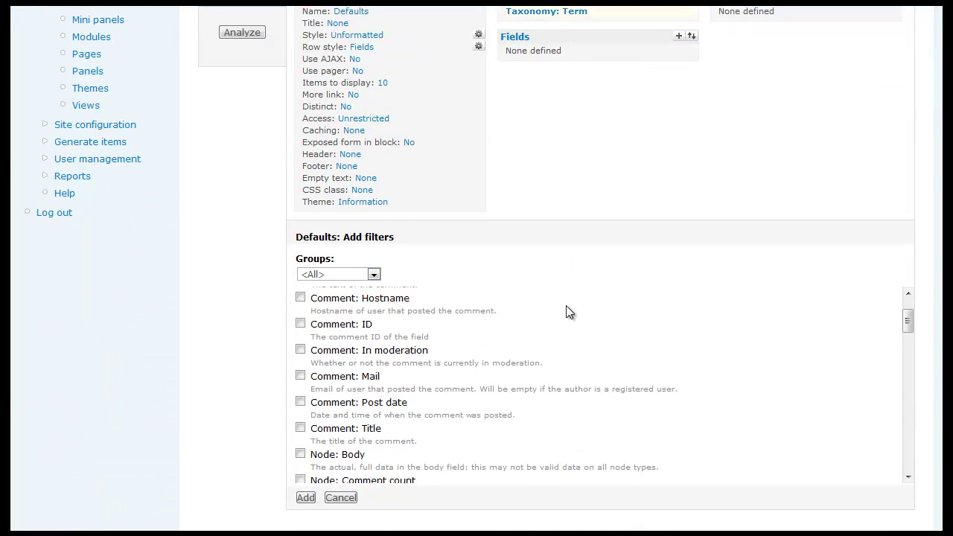
click(374, 276)
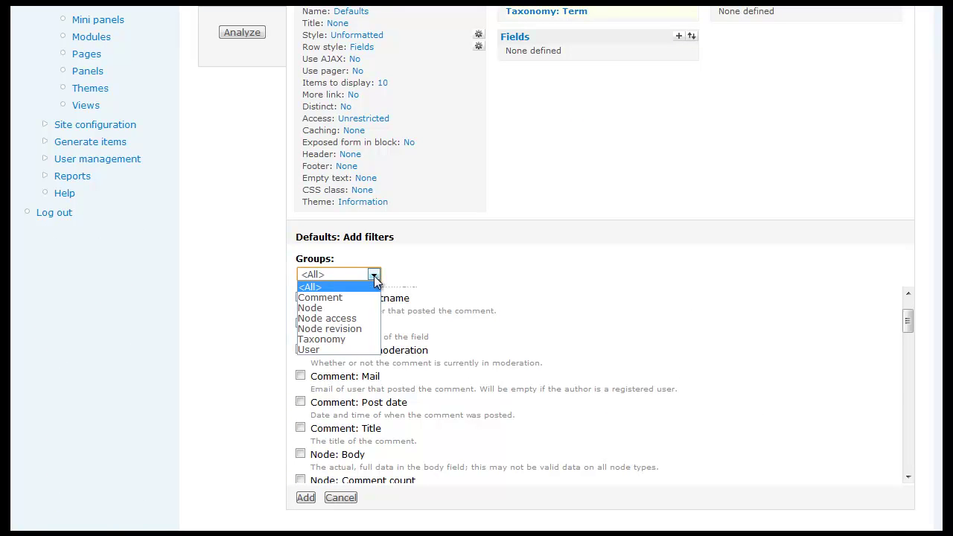
click(368, 308)
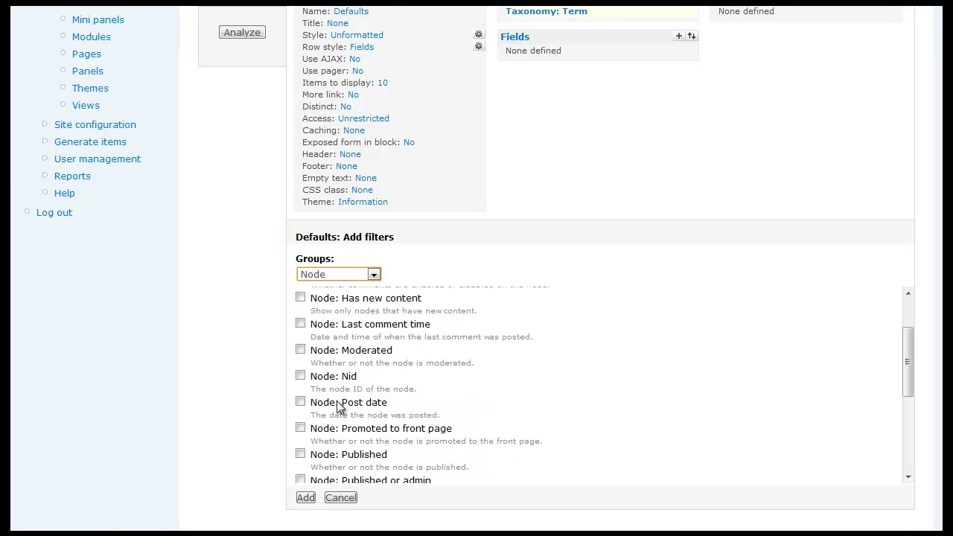
click(300, 453)
click(306, 497)
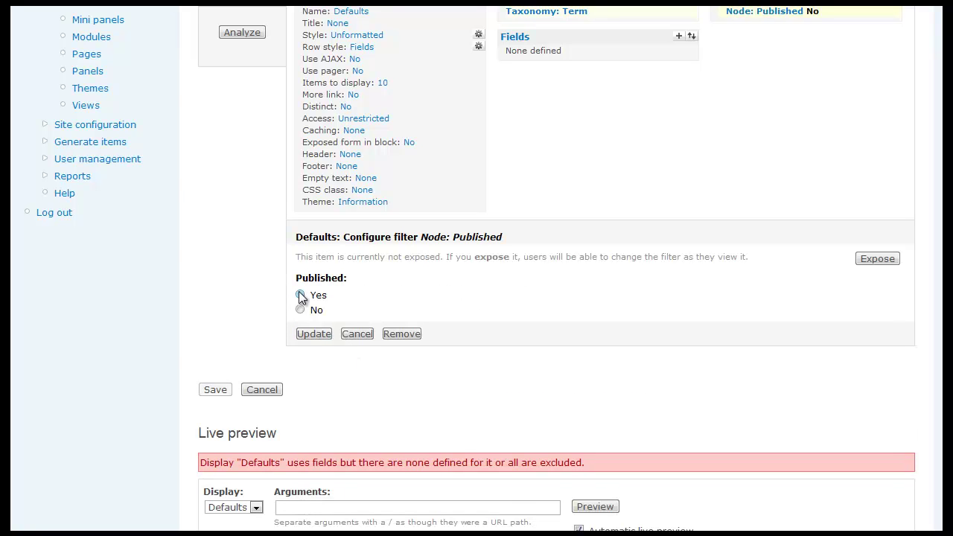
click(314, 334)
scroll(492, 306, up, 2)
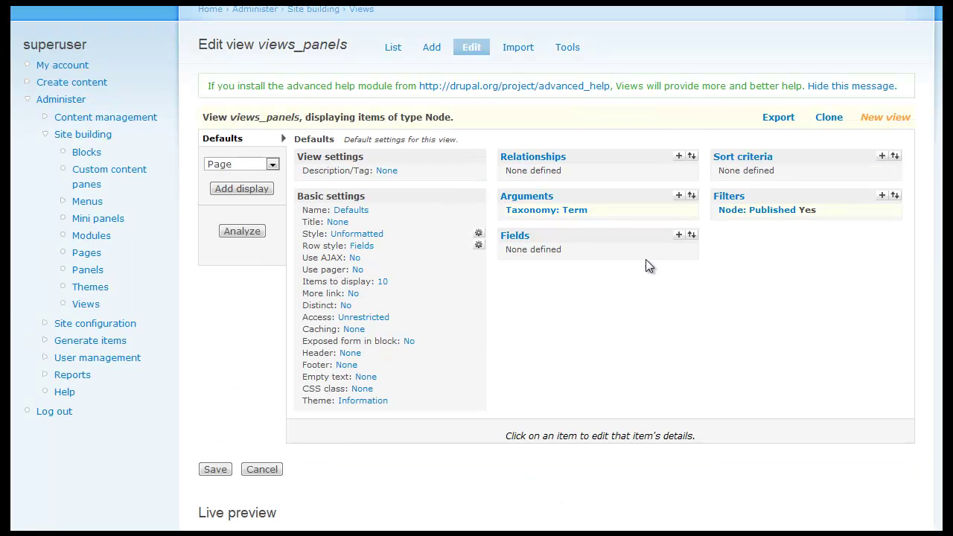
- Add the Node: Body and Node: Title fields to the view
click(677, 236)
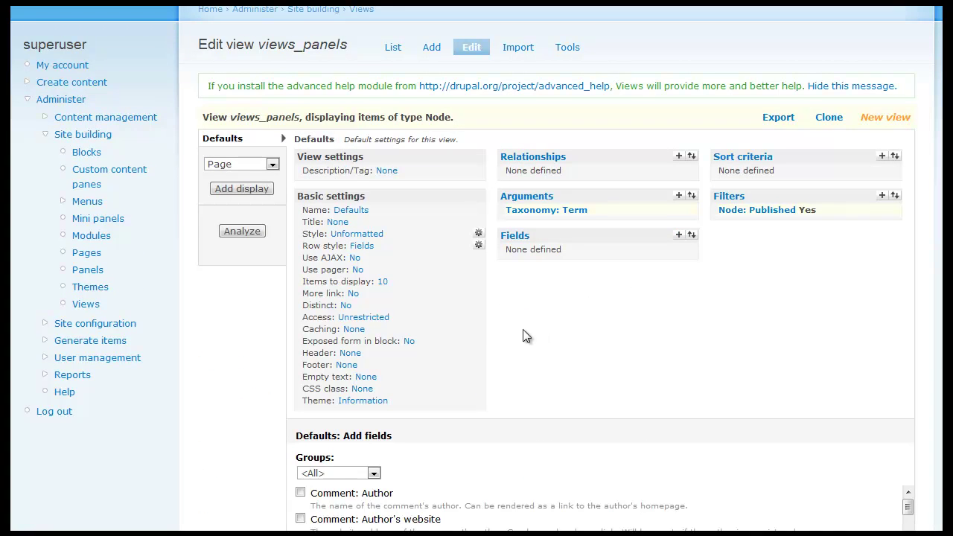
scroll(508, 330, down, 3)
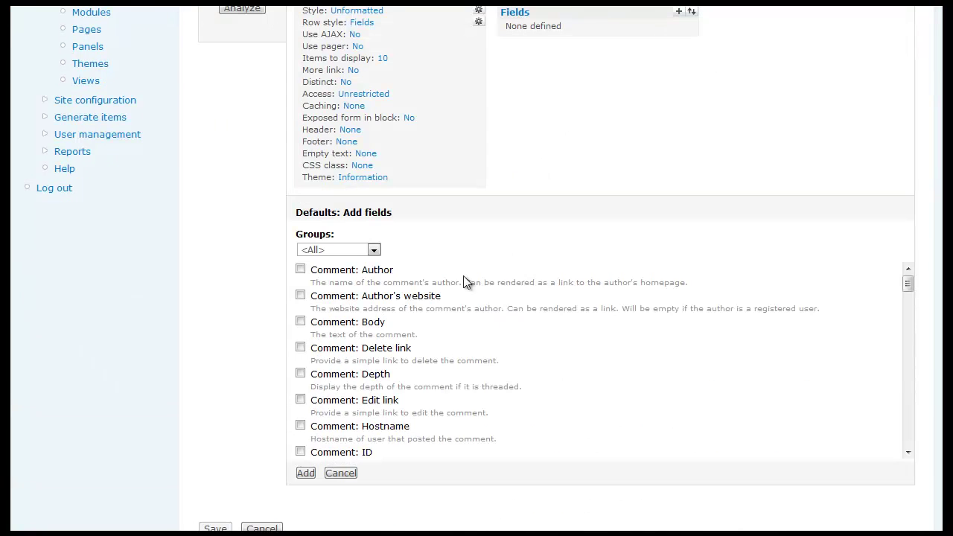
scroll(464, 276, down, 2)
click(374, 251)
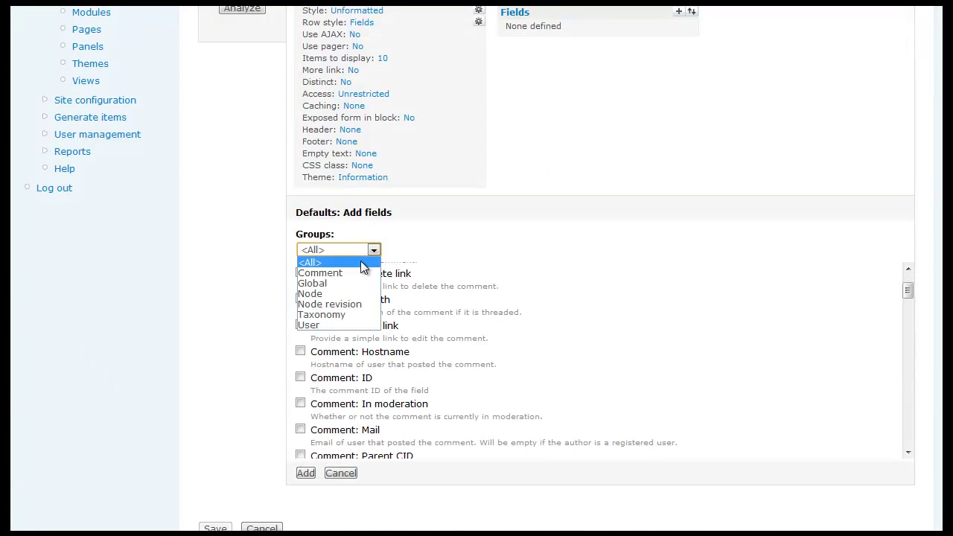
click(341, 295)
scroll(333, 336, up, 2)
click(300, 295)
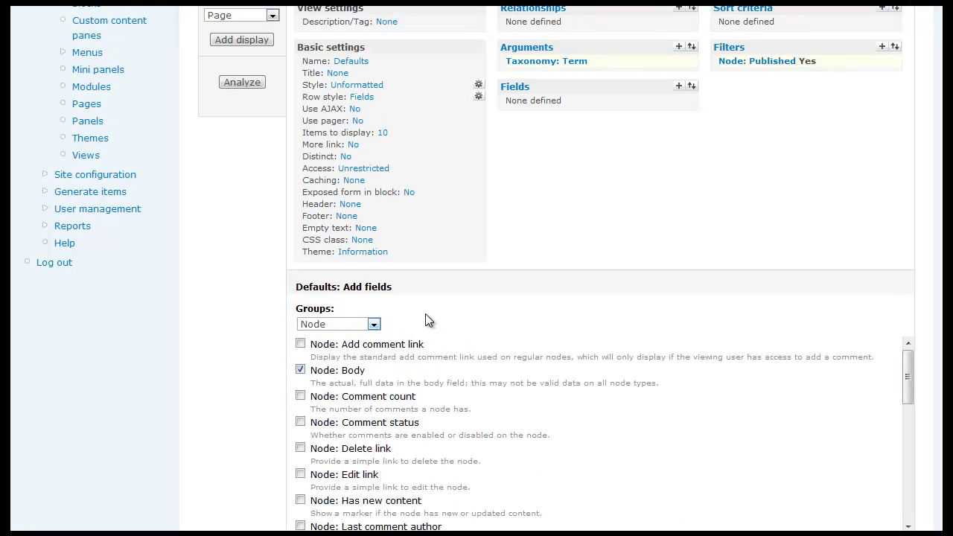
scroll(384, 347, down, 7)
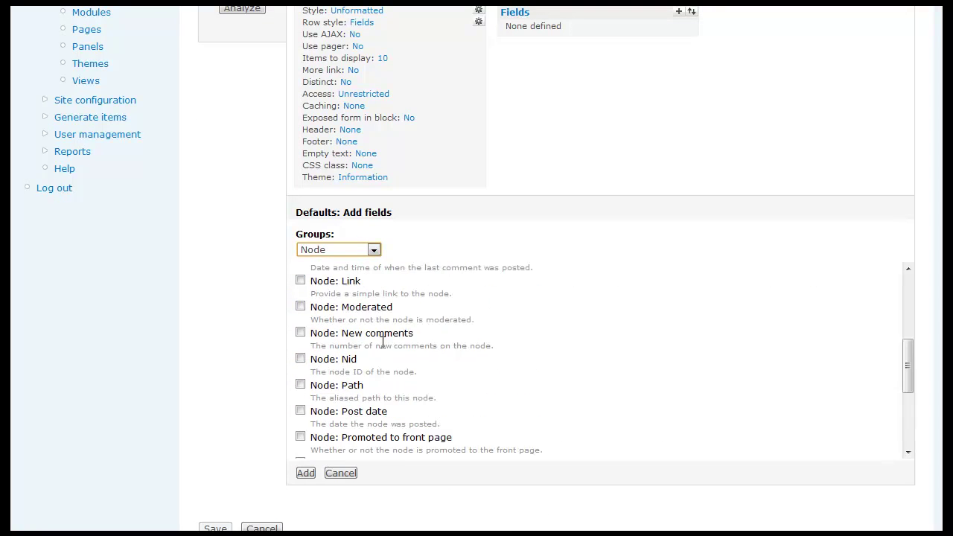
scroll(301, 364, down, 4)
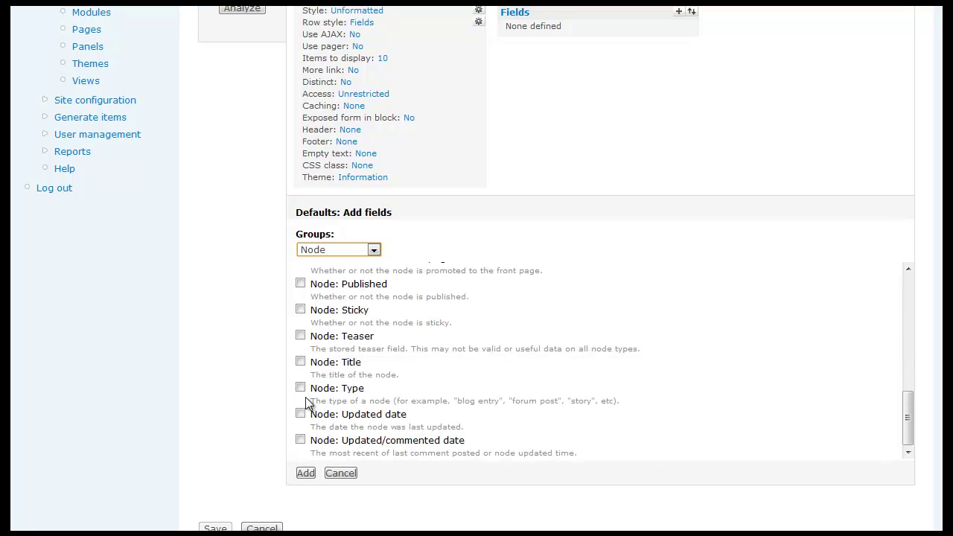
click(300, 361)
click(305, 474)
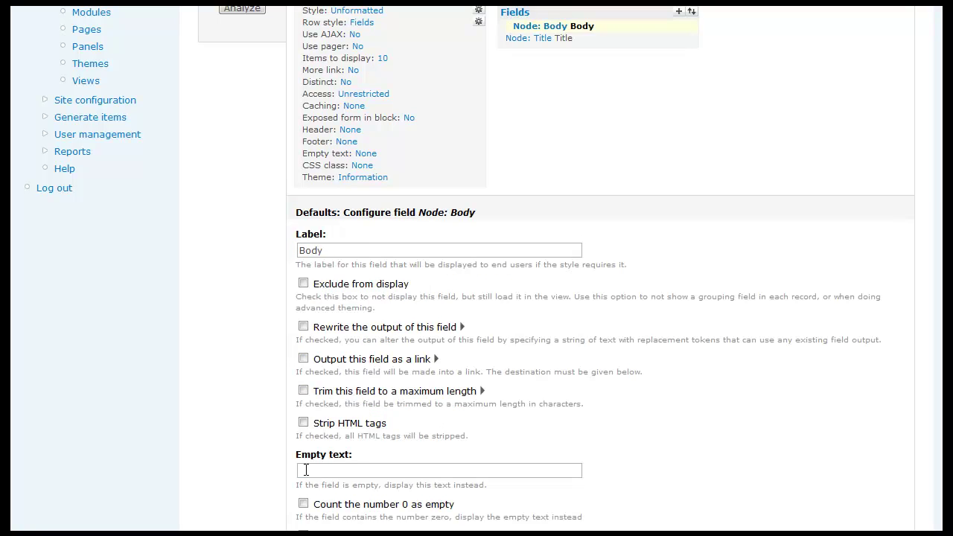
- Clear the Node: Body field's label and trim the field to a maximum length of 200, allowing it to contain HTML
drag(328, 250, 295, 250)
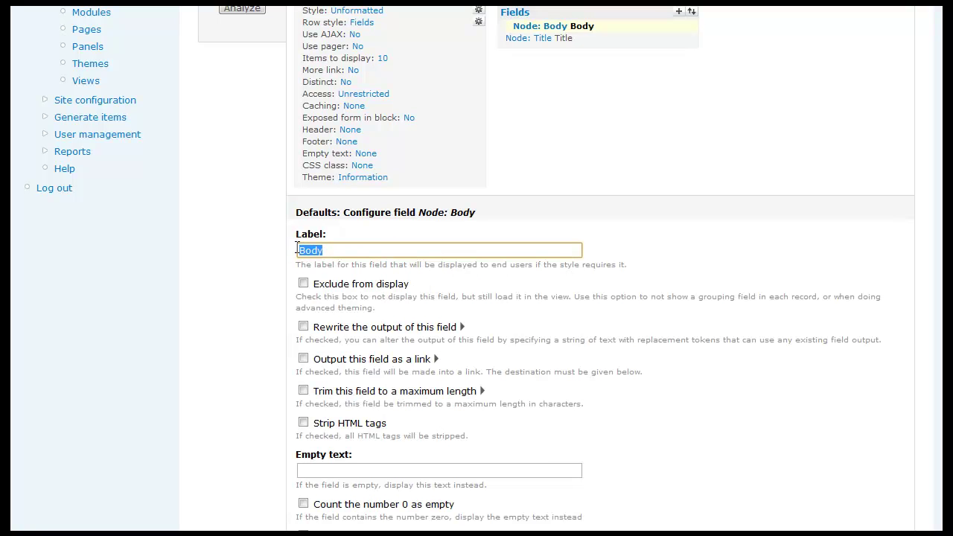
key(BackSpace)
scroll(366, 237, down, 2)
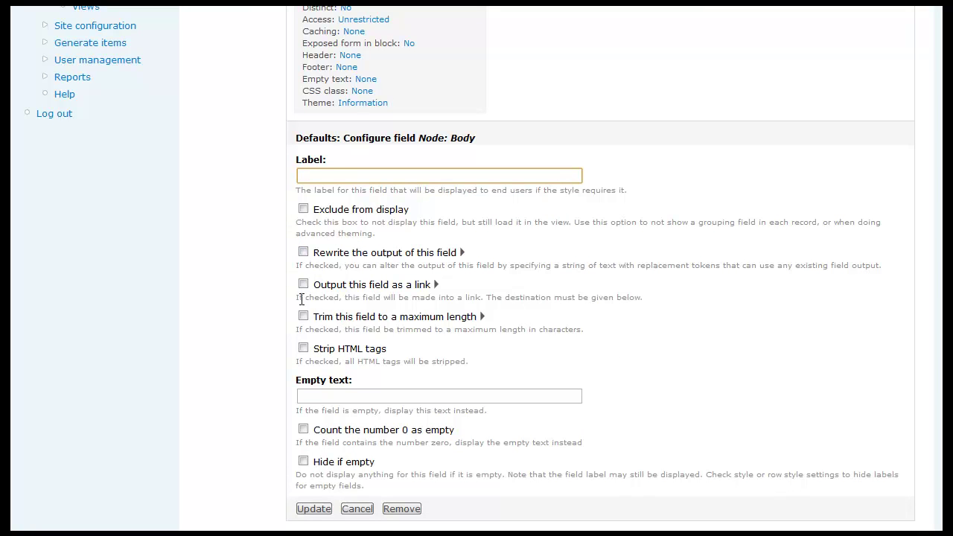
click(303, 316)
click(324, 364)
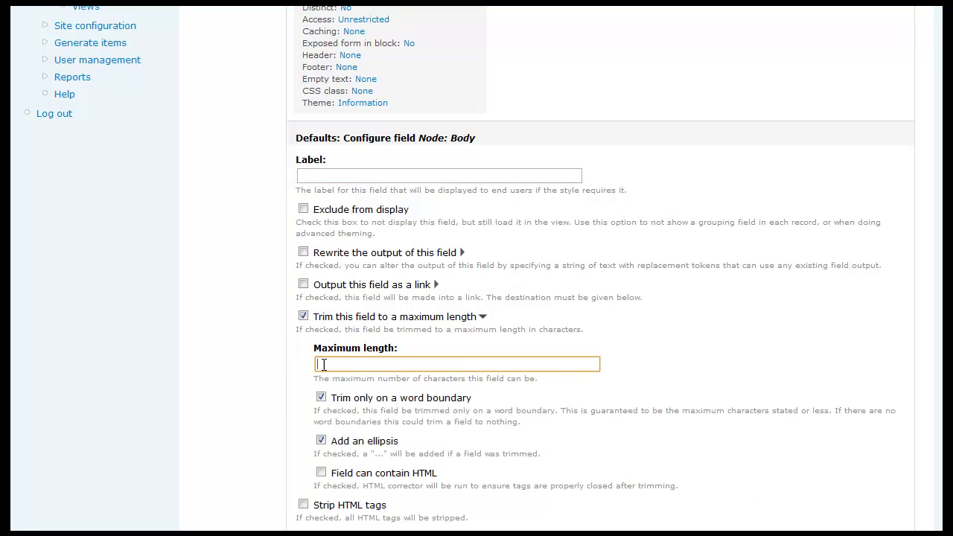
text(200)
click(321, 474)
- Strip HTML tags from the Node: Body field and apply its settings
scroll(383, 408, down, 1)
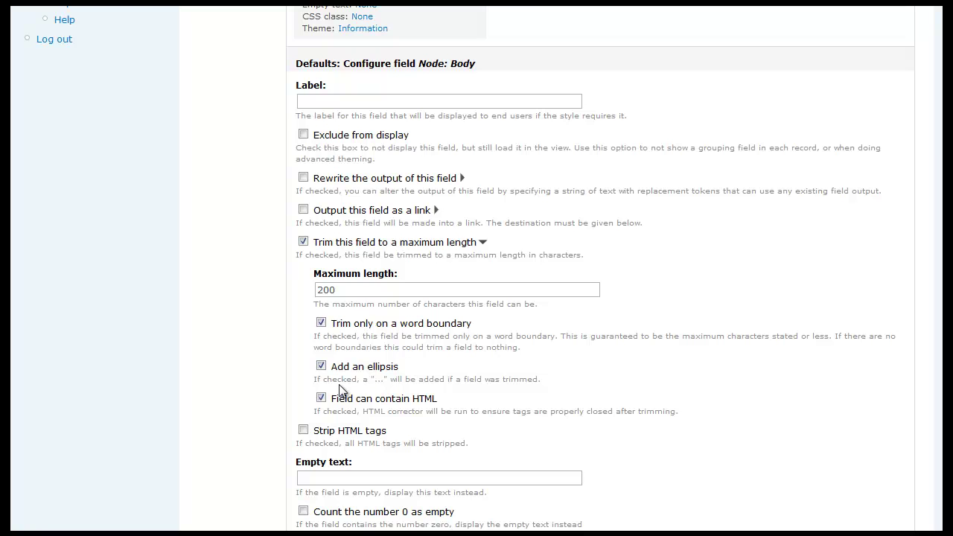
scroll(339, 388, down, 1)
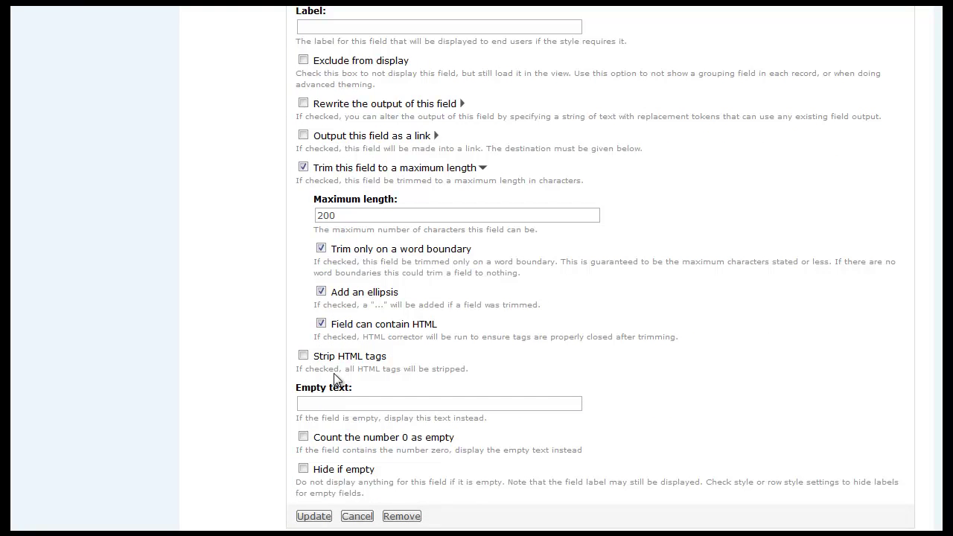
click(303, 356)
scroll(308, 409, down, 1)
click(316, 441)
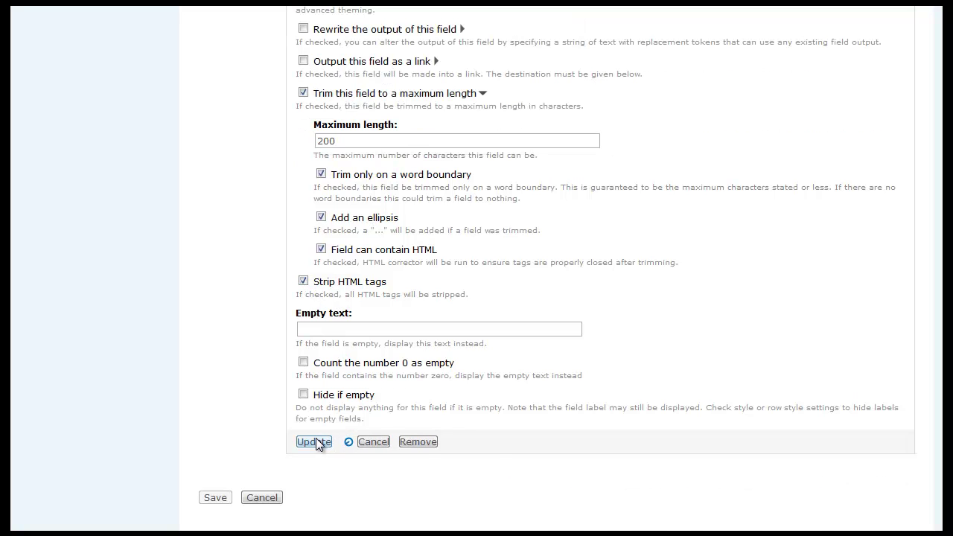
- Clear the Node: Title field's label and turn off trimming on a word boundary and adding an ellipsis
scroll(350, 327, up, 5)
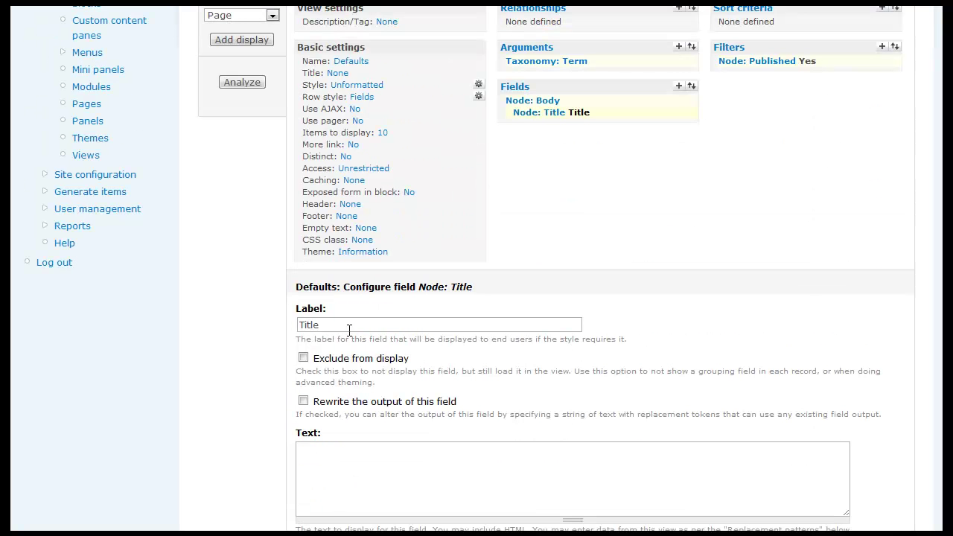
drag(346, 326, 288, 326)
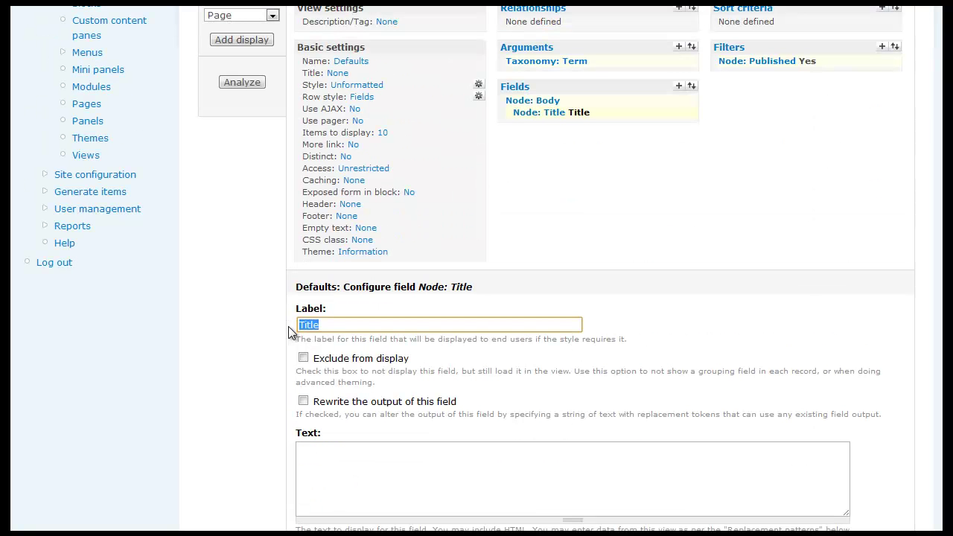
key(BackSpace)
scroll(317, 337, down, 3)
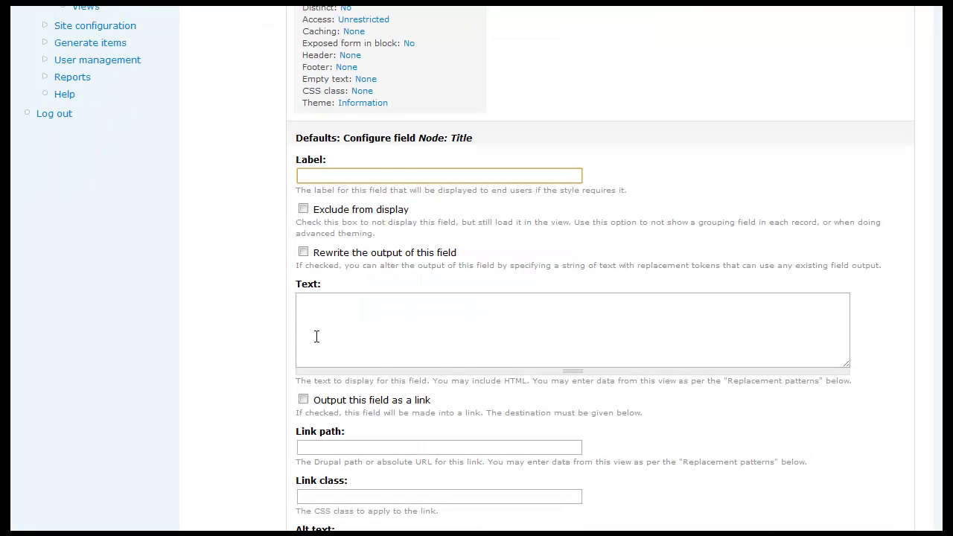
scroll(319, 367, down, 5)
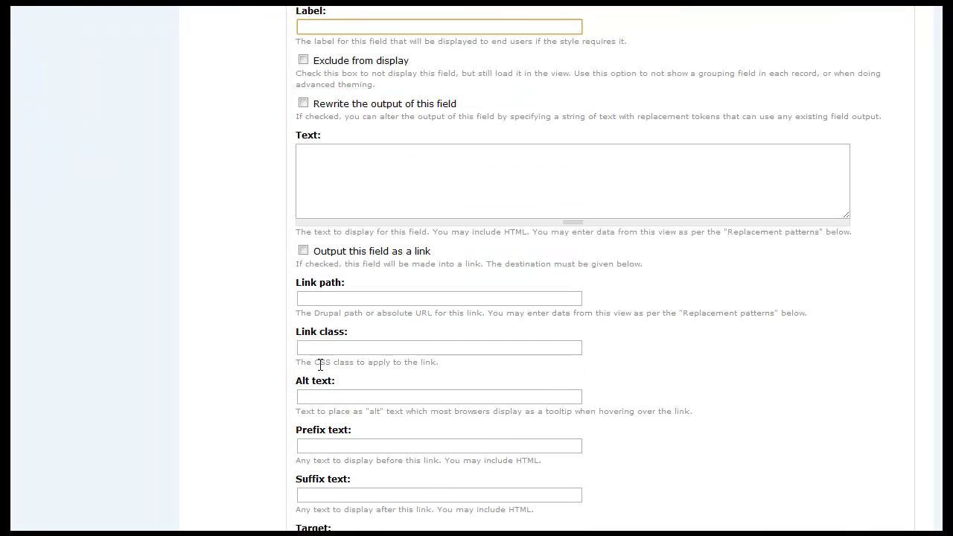
scroll(320, 365, down, 5)
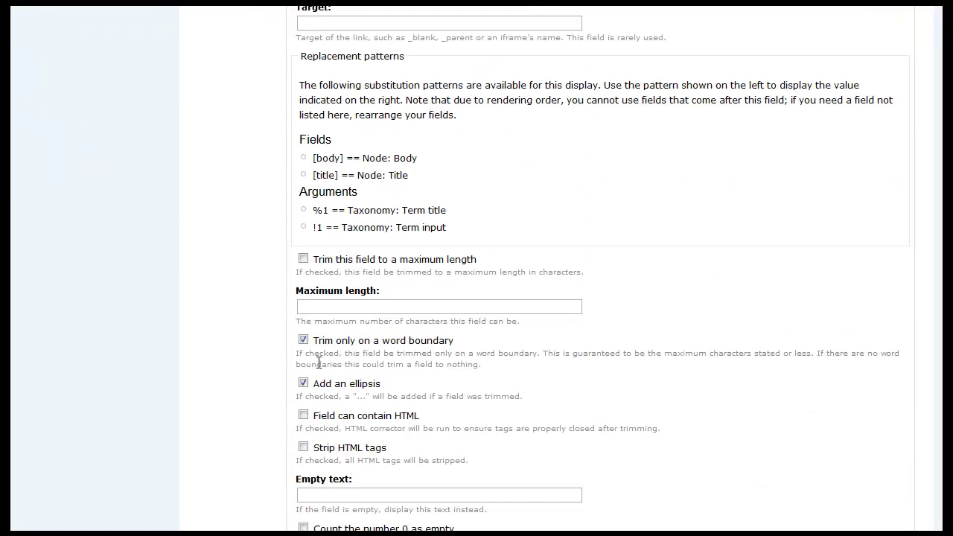
click(304, 383)
- Link the Node: Title field to its node and apply the field's settings
scroll(349, 373, down, 2)
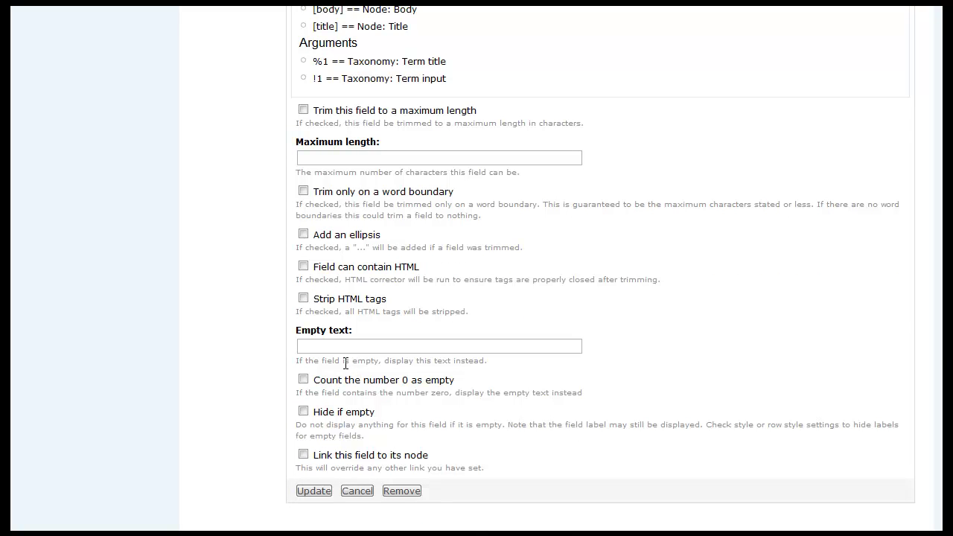
click(303, 455)
click(314, 491)
- Rearrange the view's fields so that Node: Title comes before Node: Body
scroll(451, 358, up, 2)
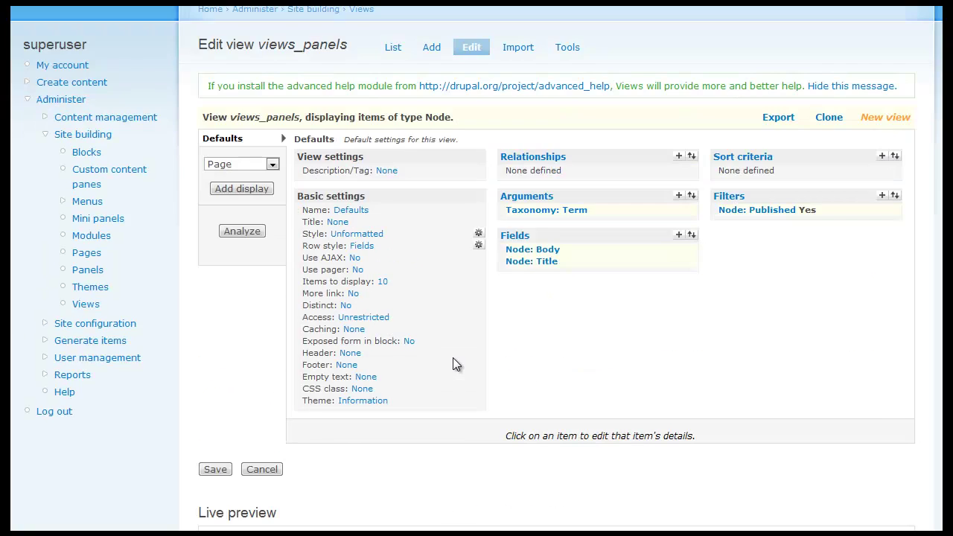
scroll(466, 366, down, 1)
scroll(509, 367, up, 1)
click(692, 235)
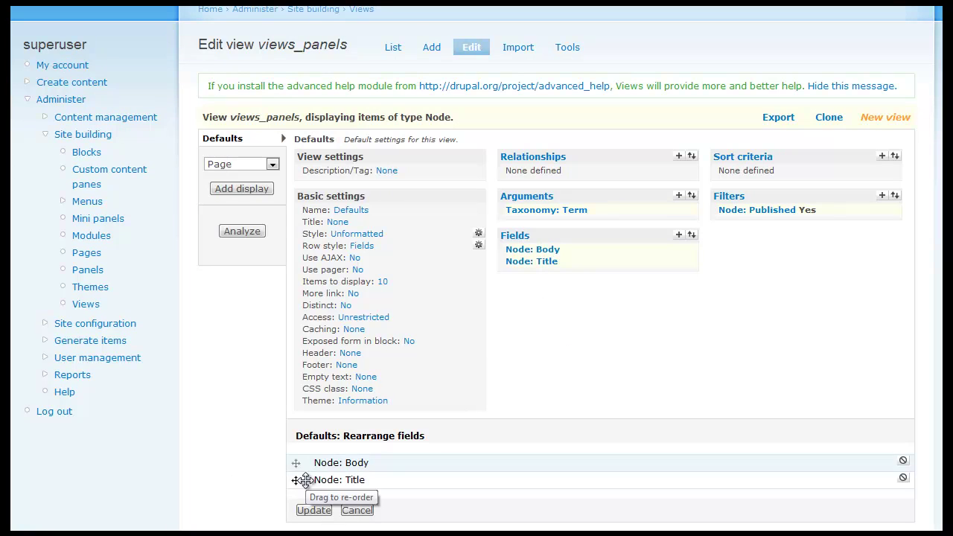
drag(296, 480, 298, 463)
click(313, 510)
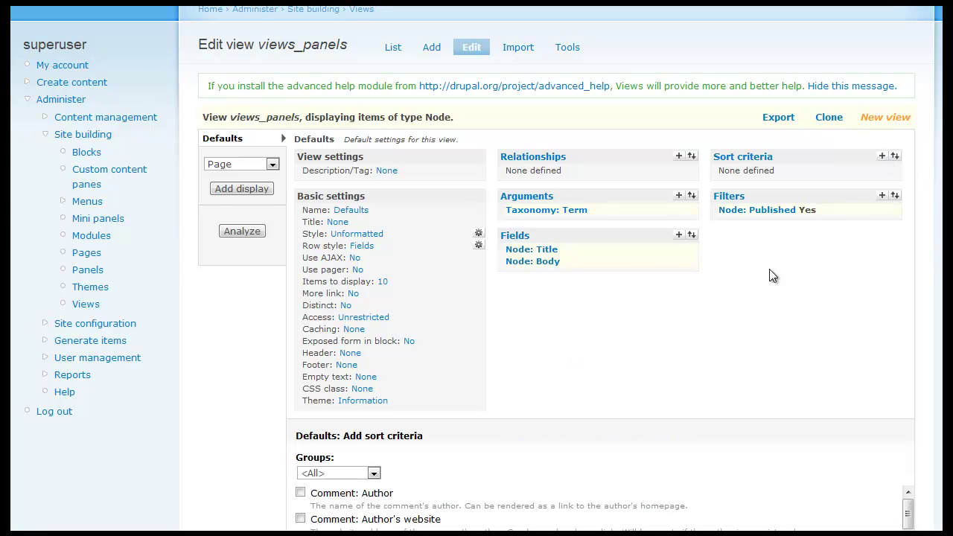
- Add a Node: Post date sort criterion from the Node group and set its order to Descending
scroll(575, 259, down, 4)
scroll(395, 309, down, 2)
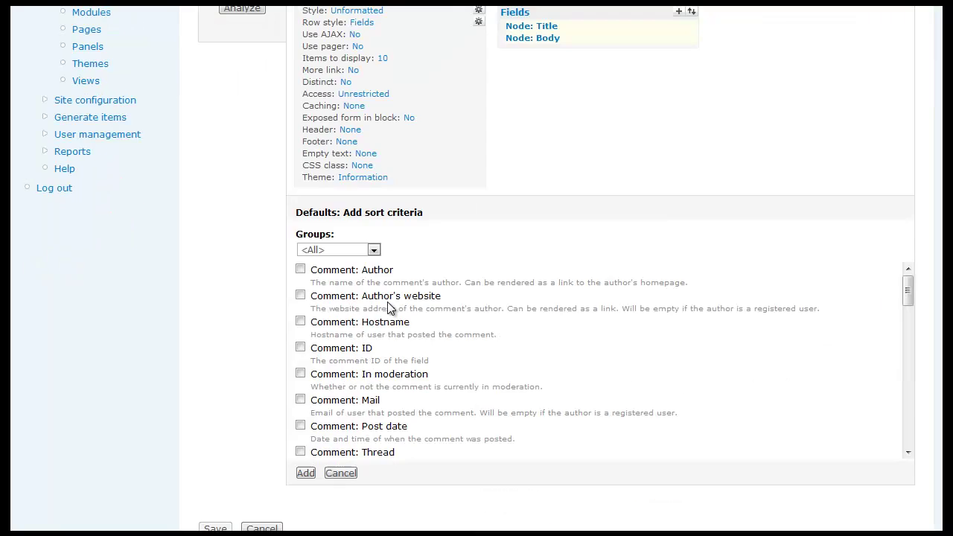
click(375, 250)
click(360, 294)
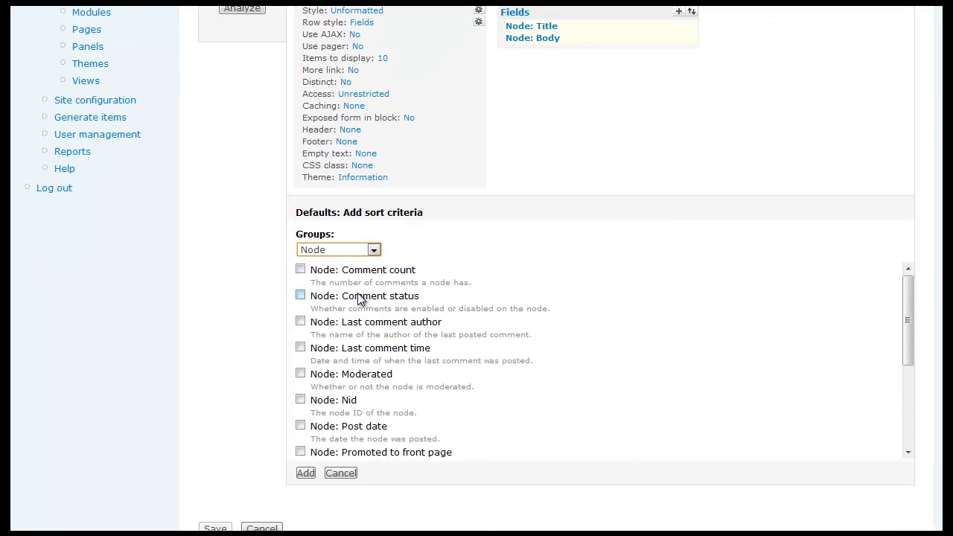
click(300, 425)
click(306, 473)
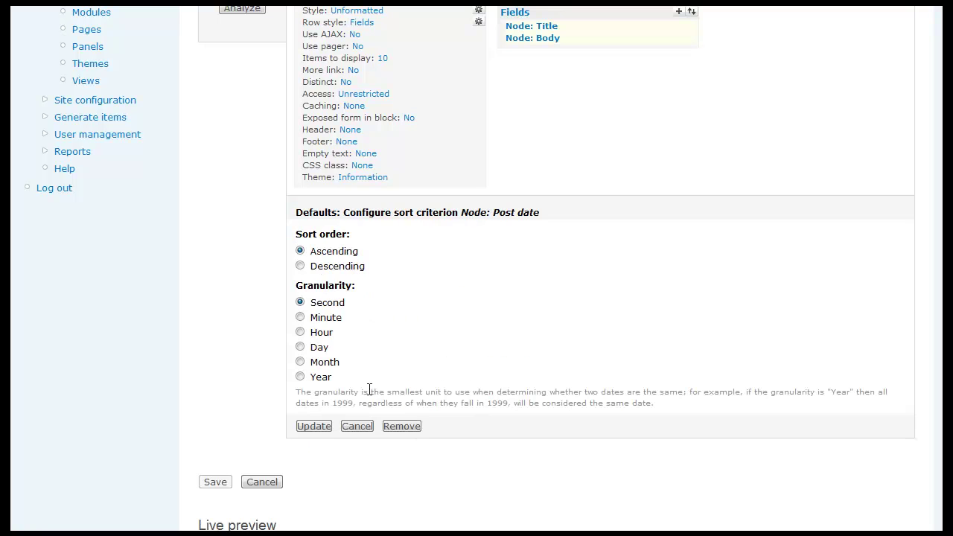
click(302, 267)
click(313, 428)
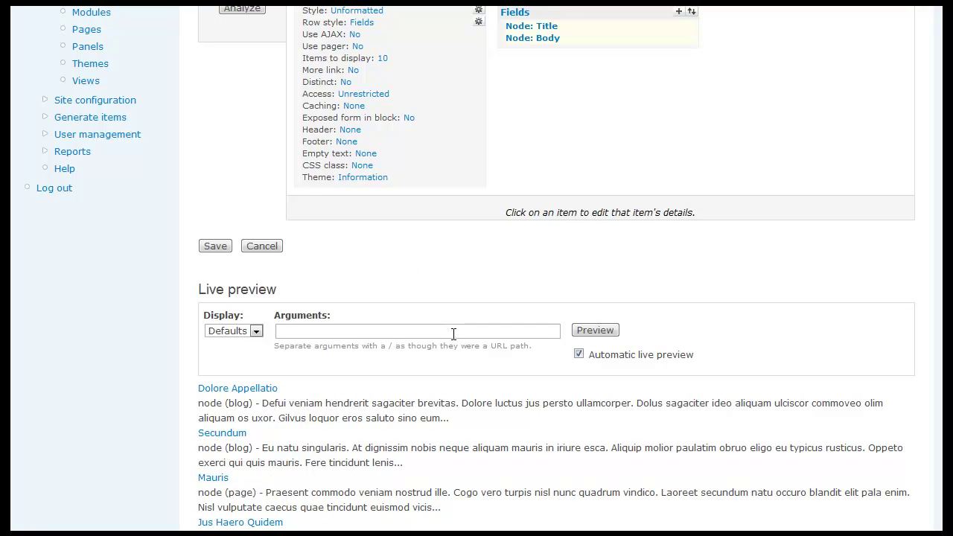
- Set the number of items to display in the default display to 5
scroll(453, 333, up, 4)
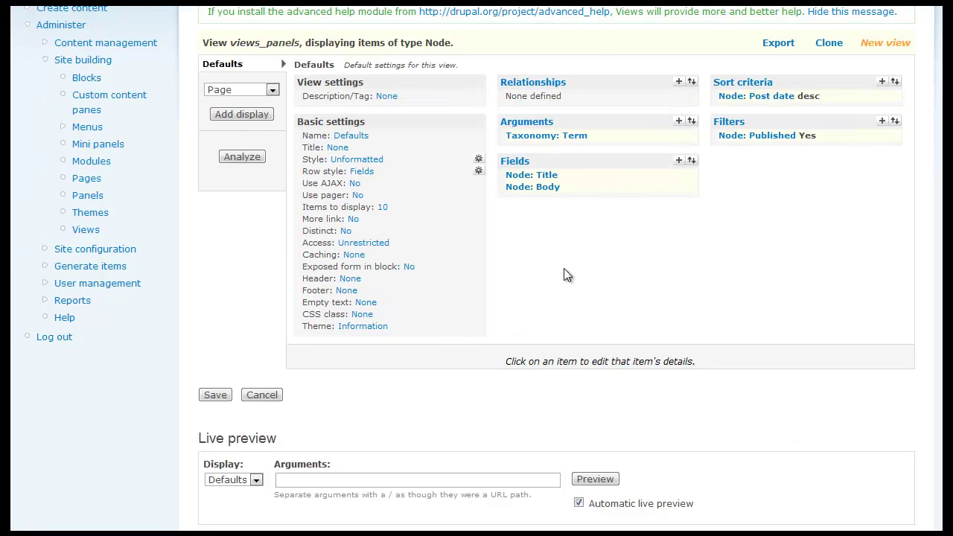
click(383, 208)
click(306, 383)
text(5)
click(314, 482)
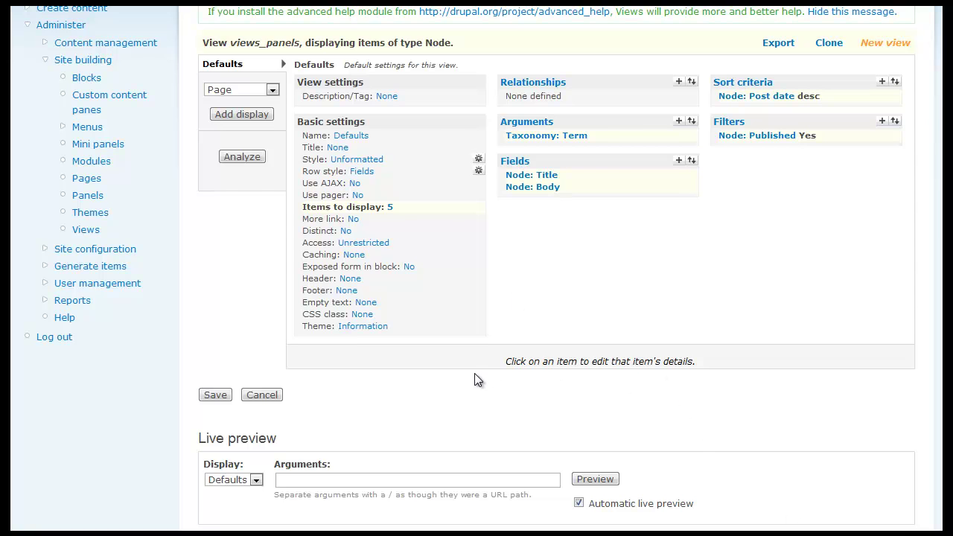
- Add a Content pane display to the view
scroll(473, 371, up, 4)
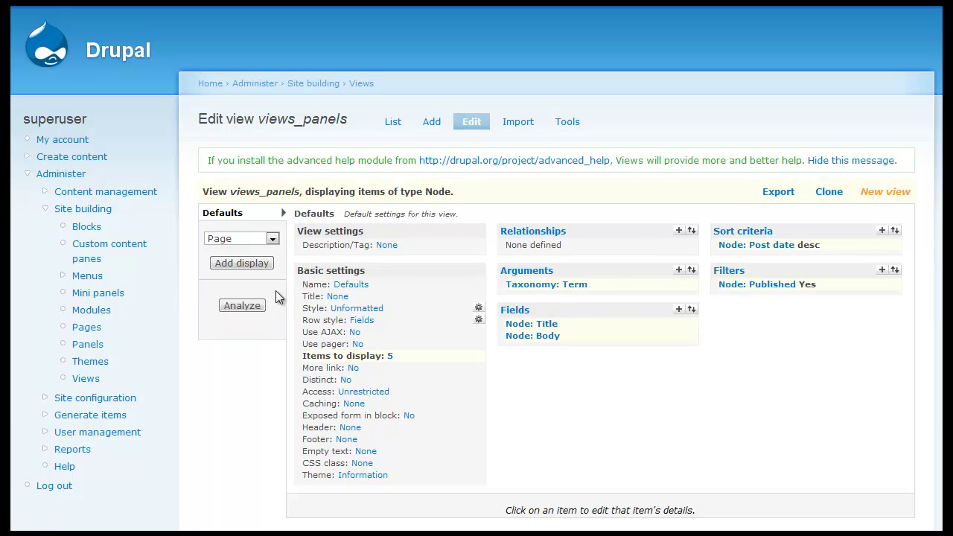
click(273, 241)
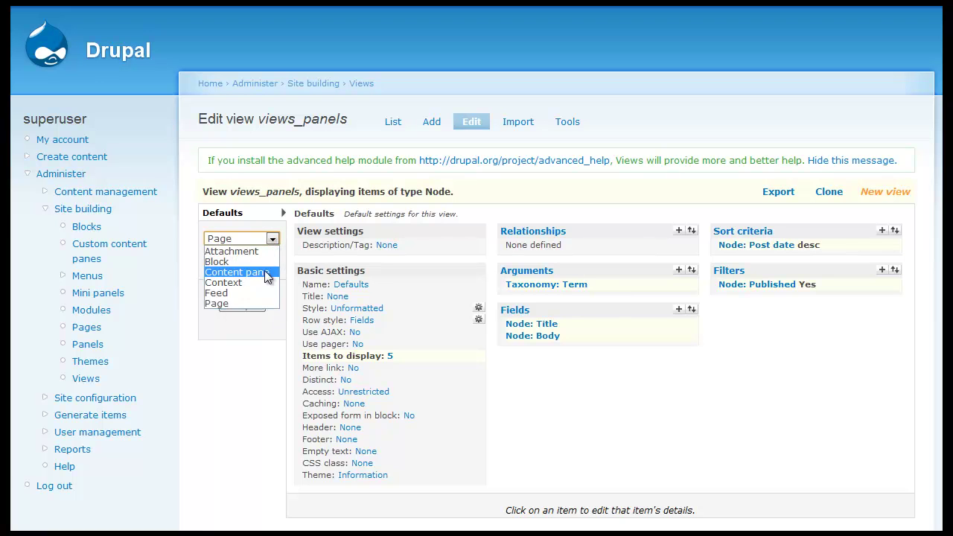
click(267, 271)
click(262, 264)
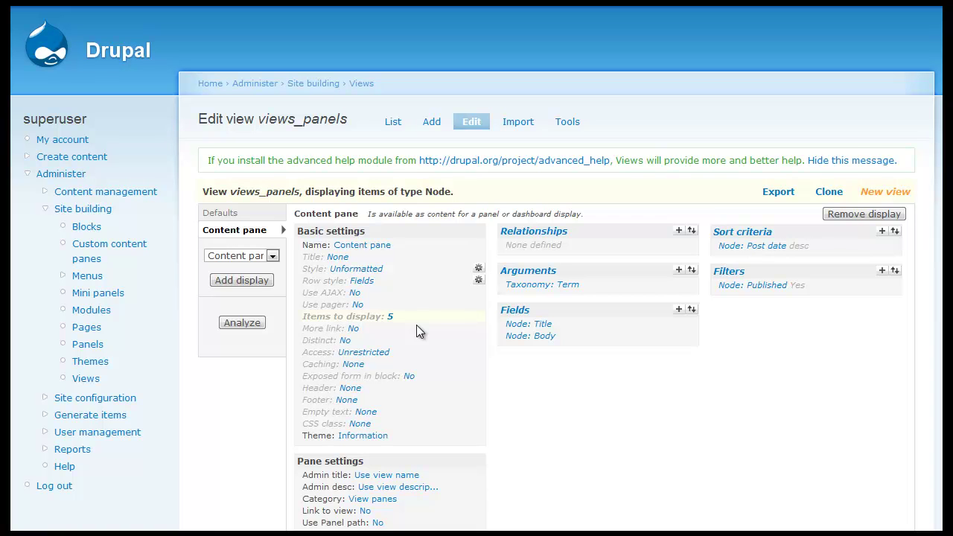
- Rename the new content pane display to "Blog pane"
click(360, 254)
scroll(394, 347, down, 1)
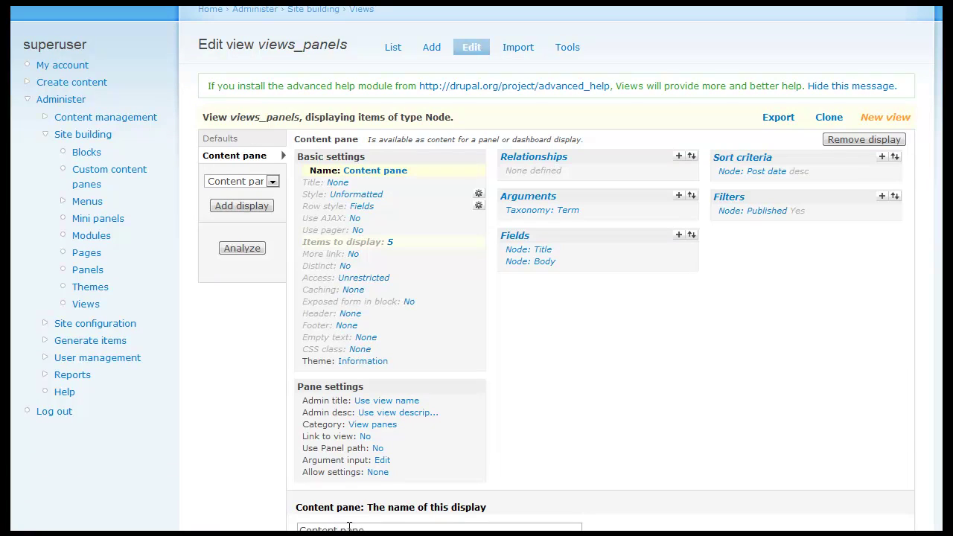
drag(337, 527, 296, 527)
text(P)
text(lo)
text(g)
scroll(306, 510, down, 2)
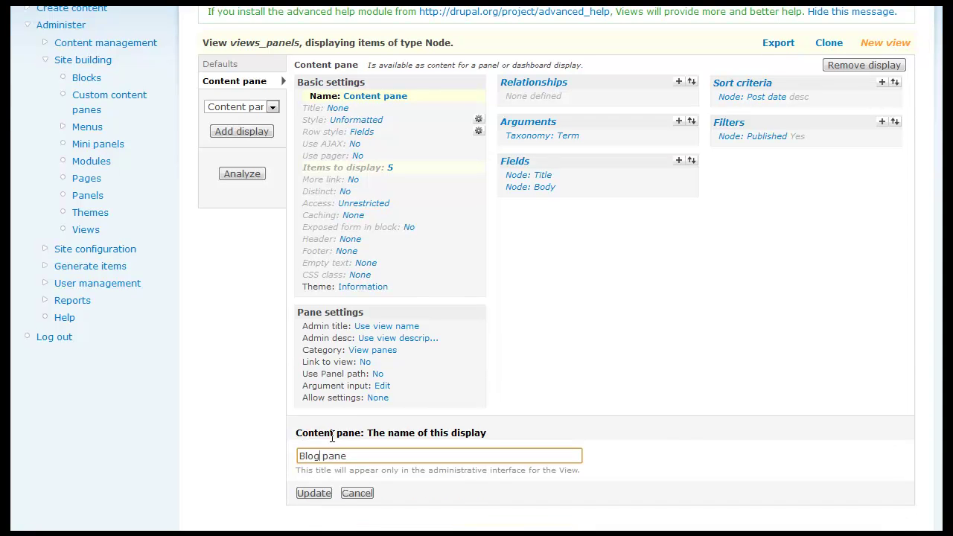
click(322, 495)
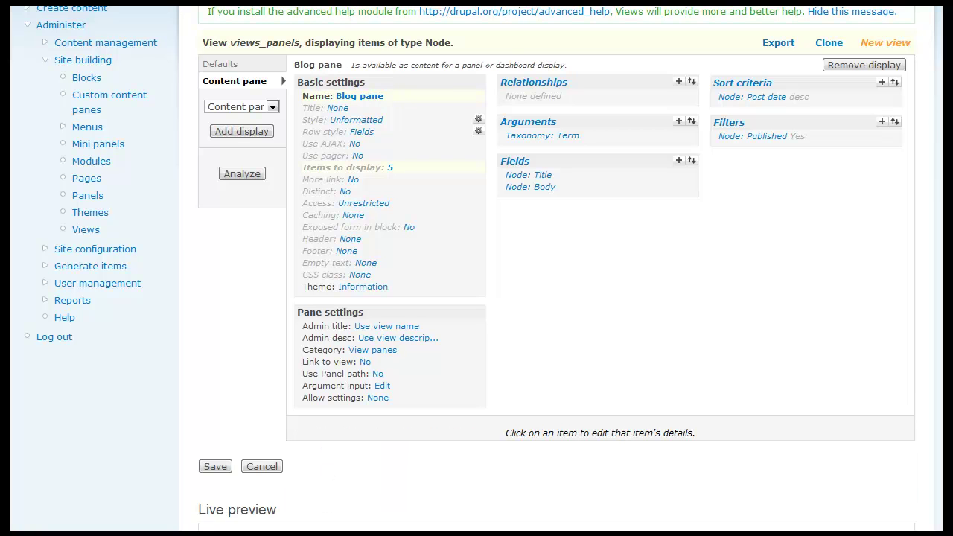
- Override the default title for the Blog pane display and set it to "Blog Posts"
click(337, 109)
click(375, 477)
text(Blog)
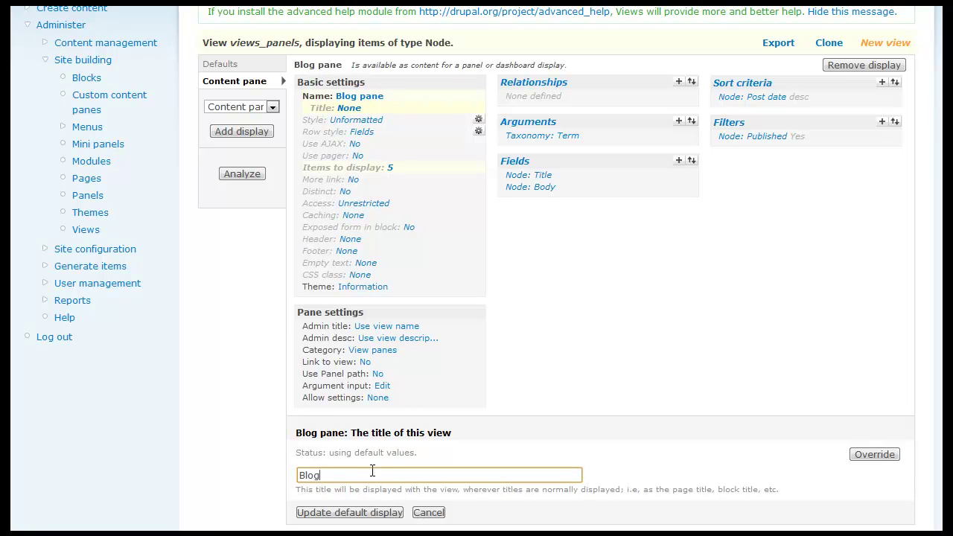
text( Posts)
click(874, 454)
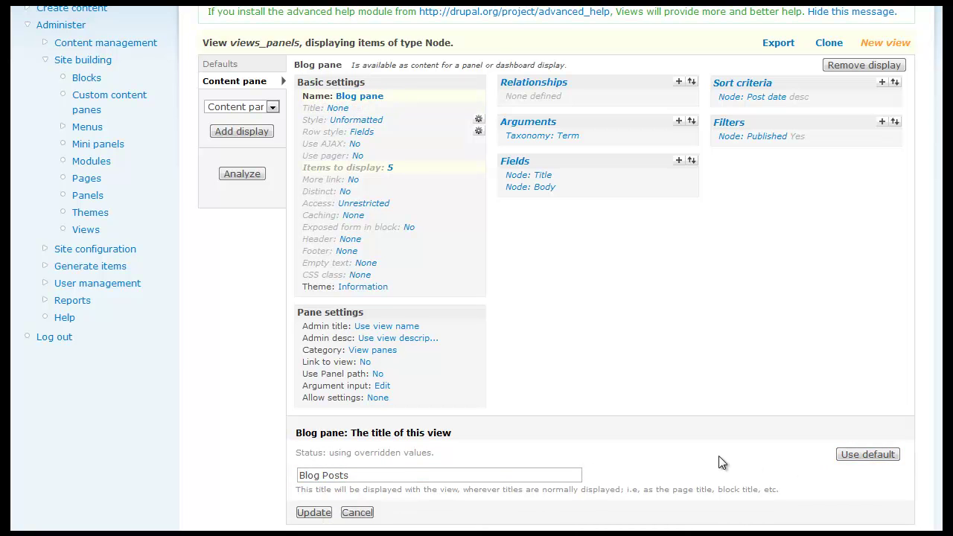
click(316, 516)
click(314, 513)
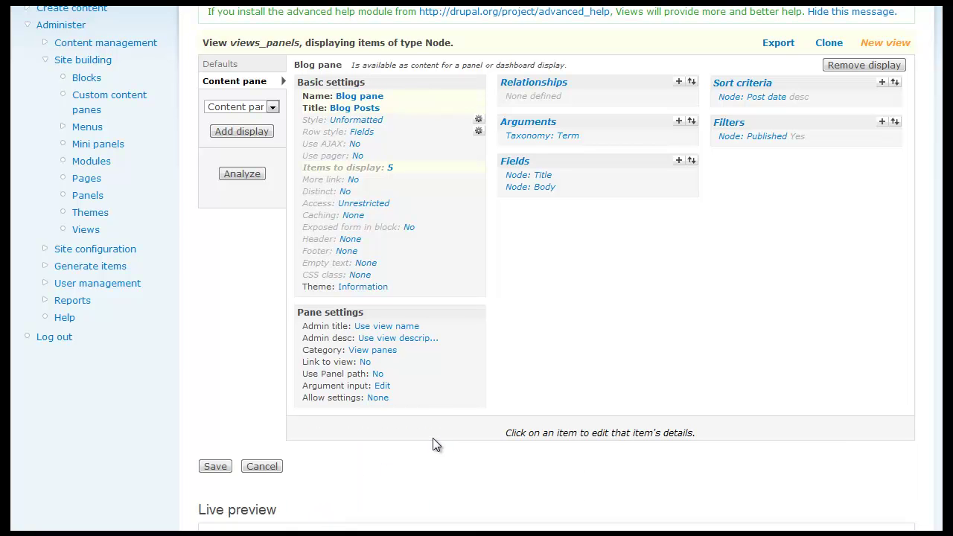
- Set the Blog pane's administrative title to "Blog Panel Pane"
click(401, 328)
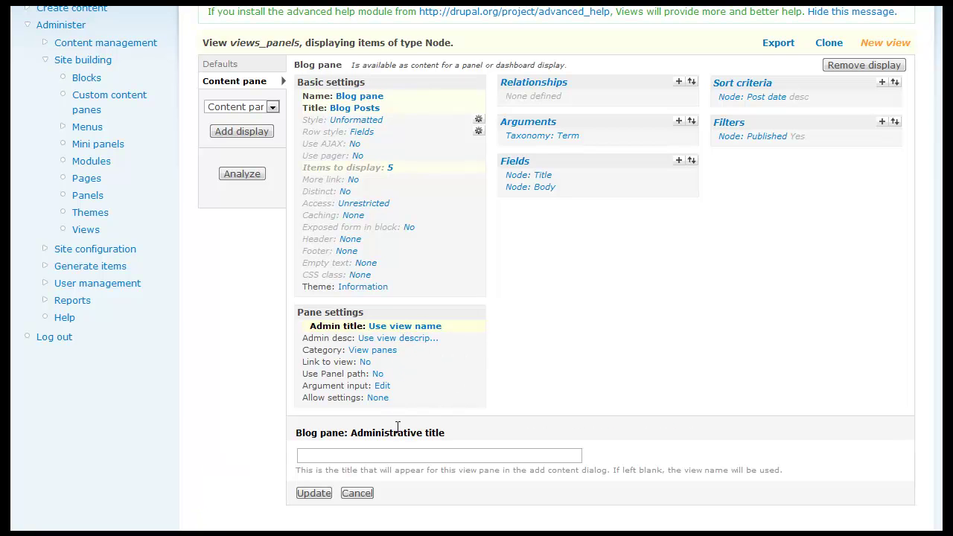
click(367, 456)
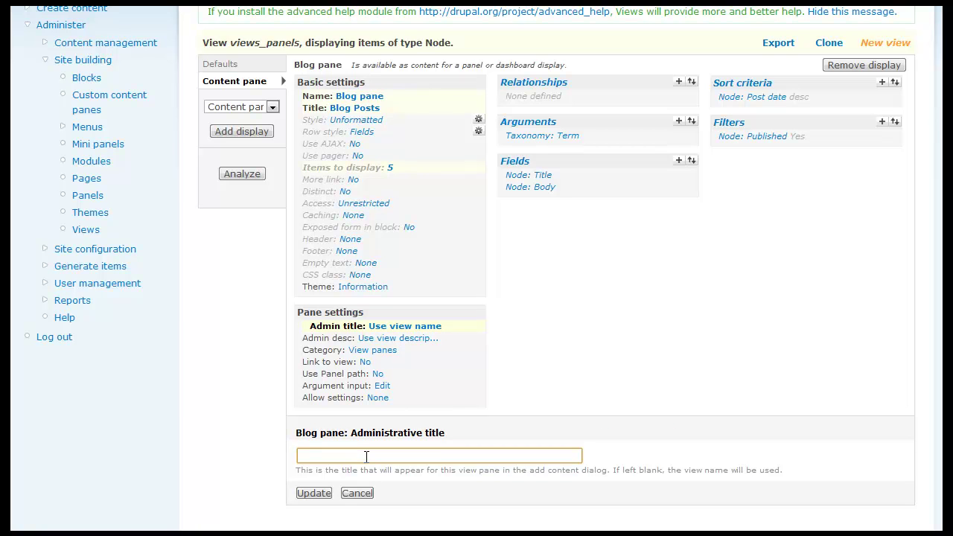
text(Blog Panel Pane)
click(322, 493)
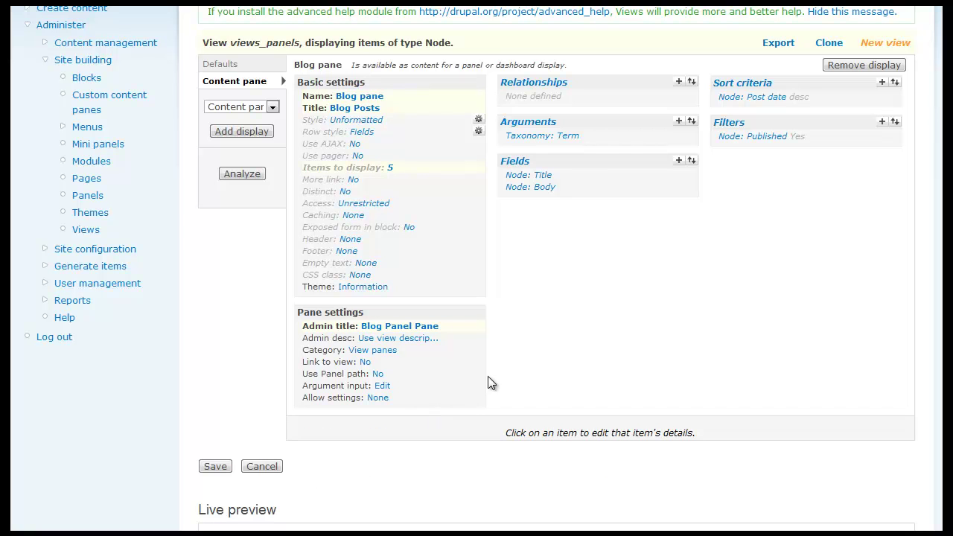
- Set the Blog pane's argument input to take the taxonomy term from the first panel argument
click(383, 387)
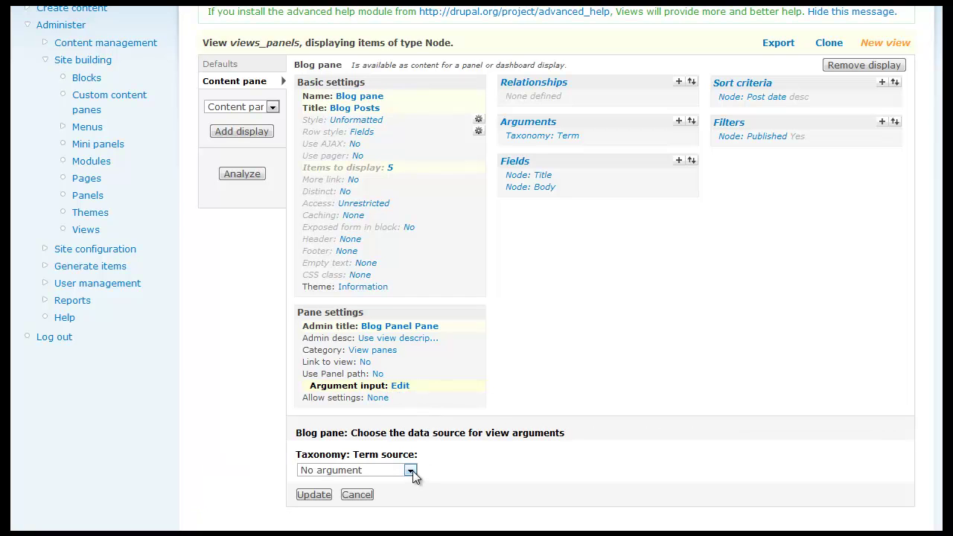
click(411, 471)
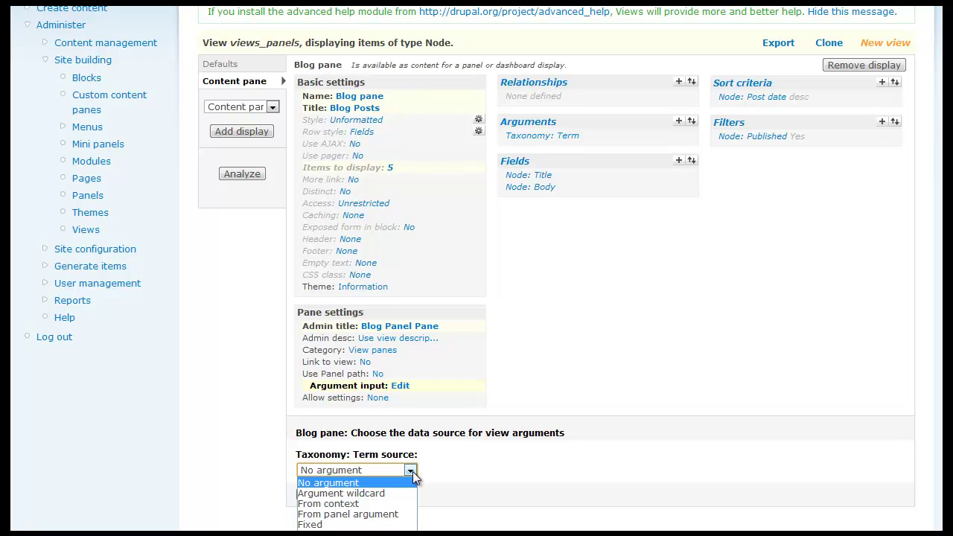
click(394, 514)
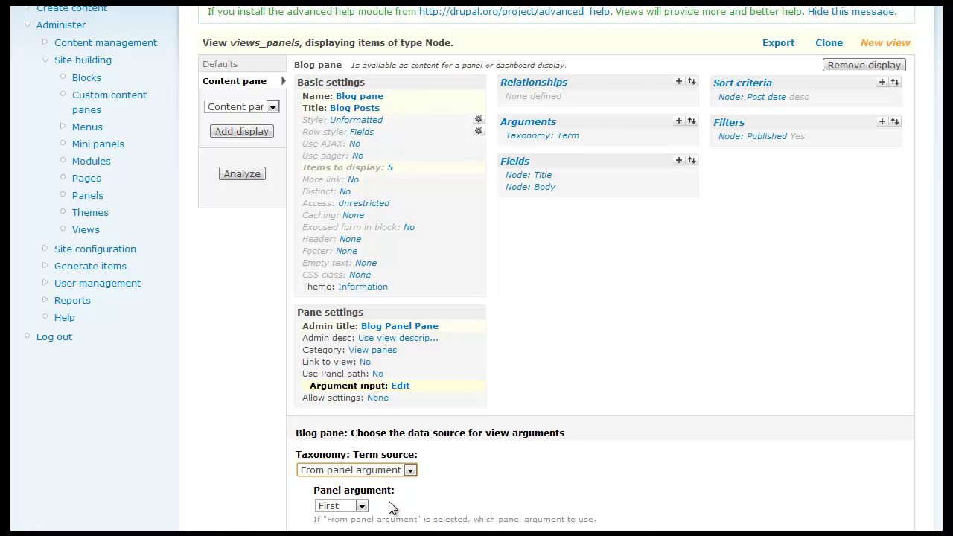
scroll(389, 499, down, 2)
click(346, 468)
click(321, 469)
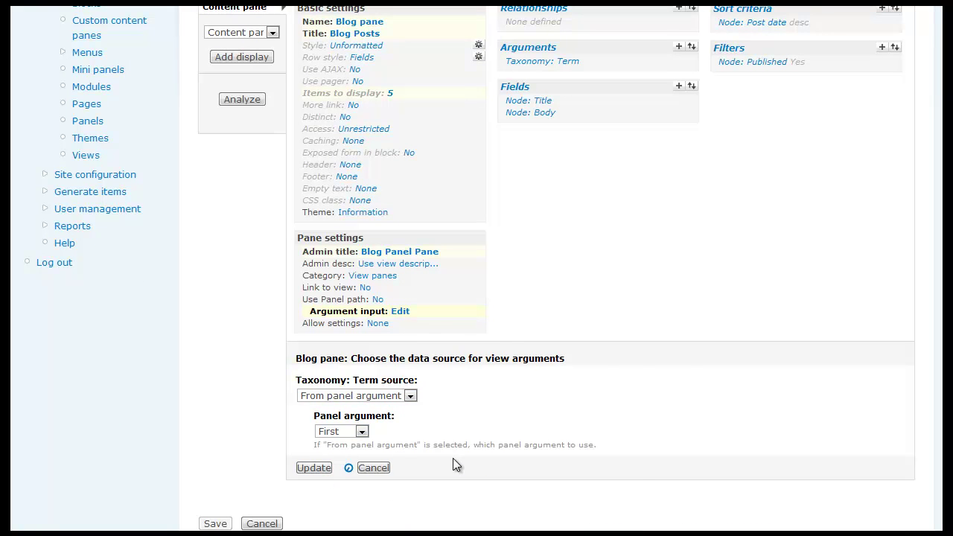
- Add a Node: Type filter from the Node group to the Blog pane display
scroll(452, 398, up, 4)
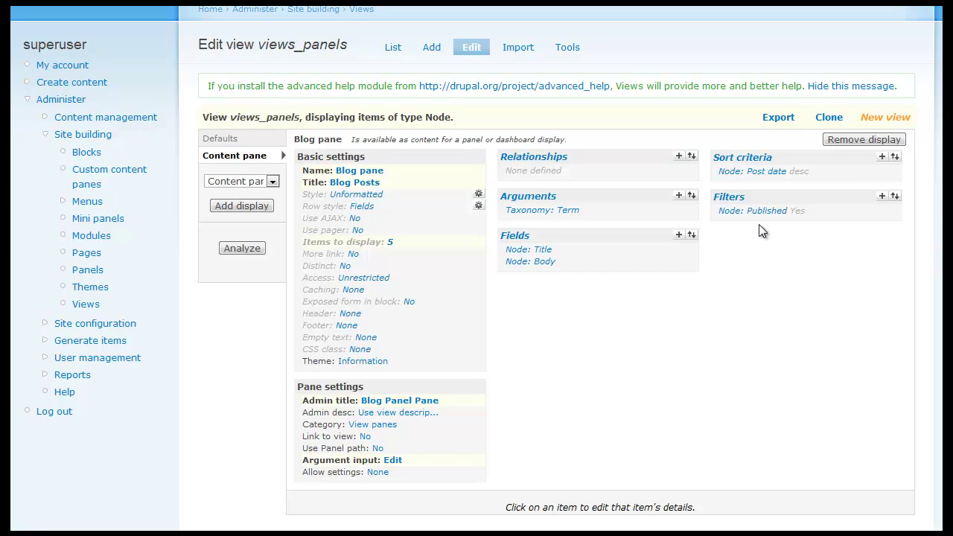
click(882, 199)
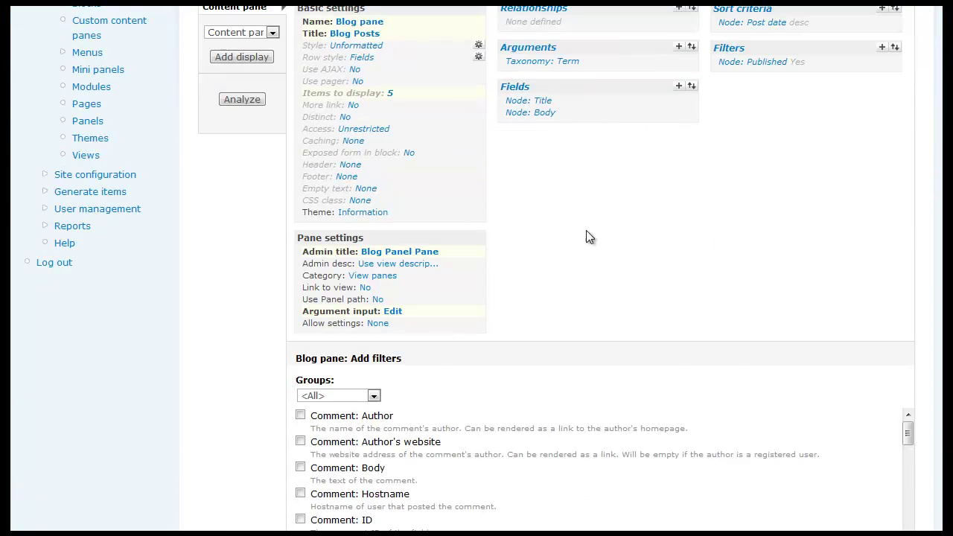
click(374, 247)
click(317, 278)
scroll(357, 363, down, 2)
scroll(358, 363, down, 3)
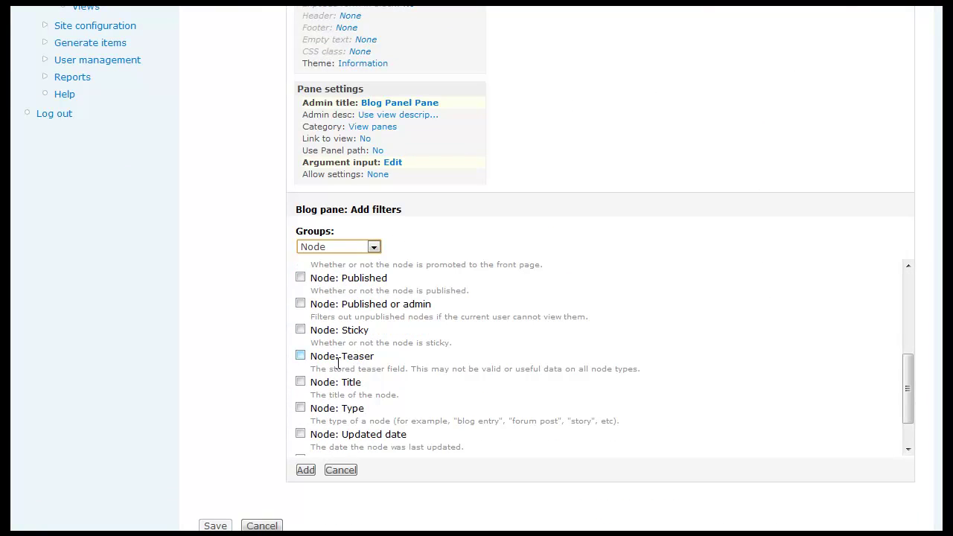
click(300, 408)
click(306, 470)
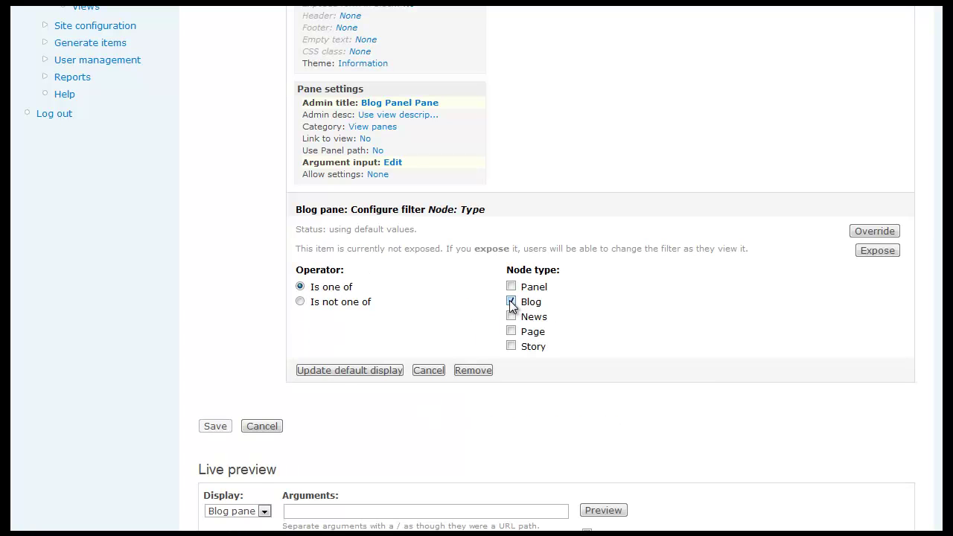
- Override the default filters for the Blog pane and apply the Node: Type filter set to Blog
click(864, 230)
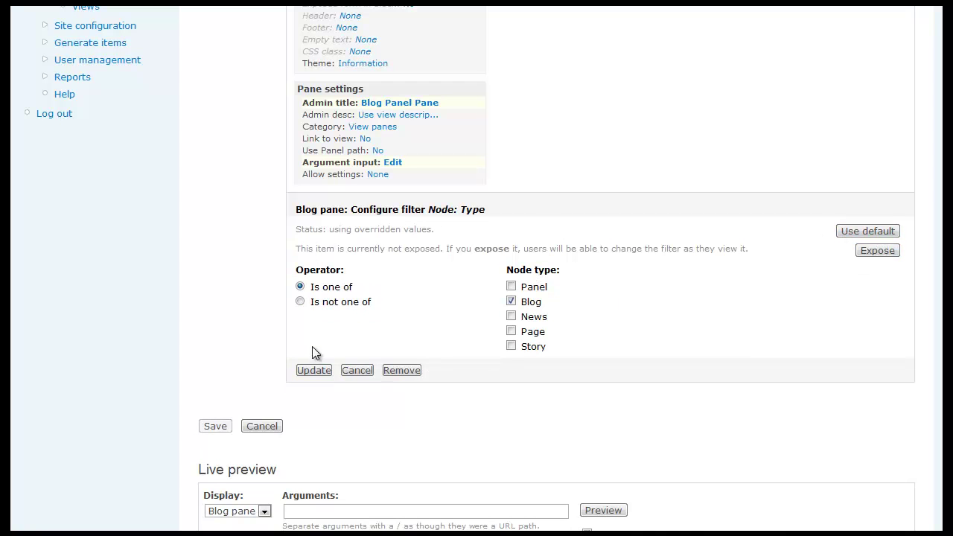
click(321, 365)
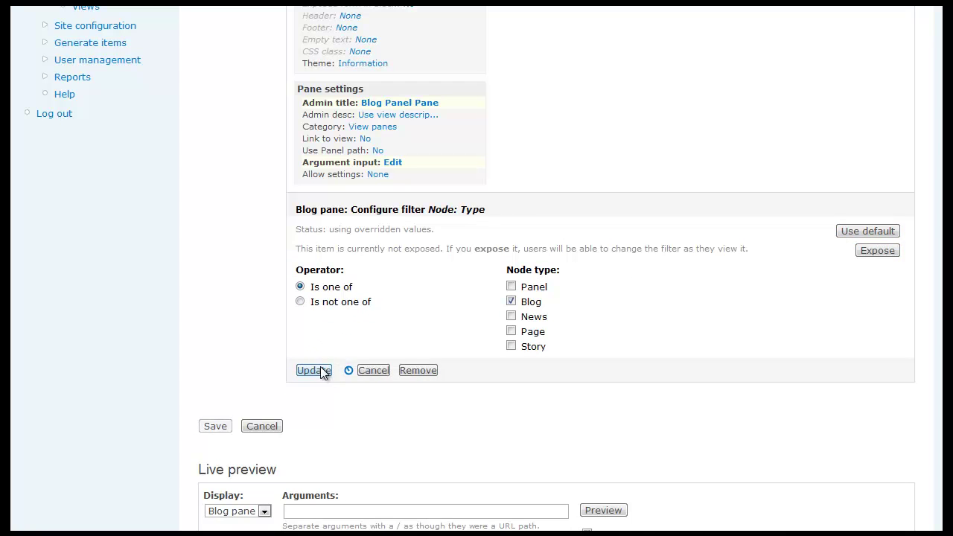
scroll(447, 283, up, 3)
scroll(454, 281, up, 2)
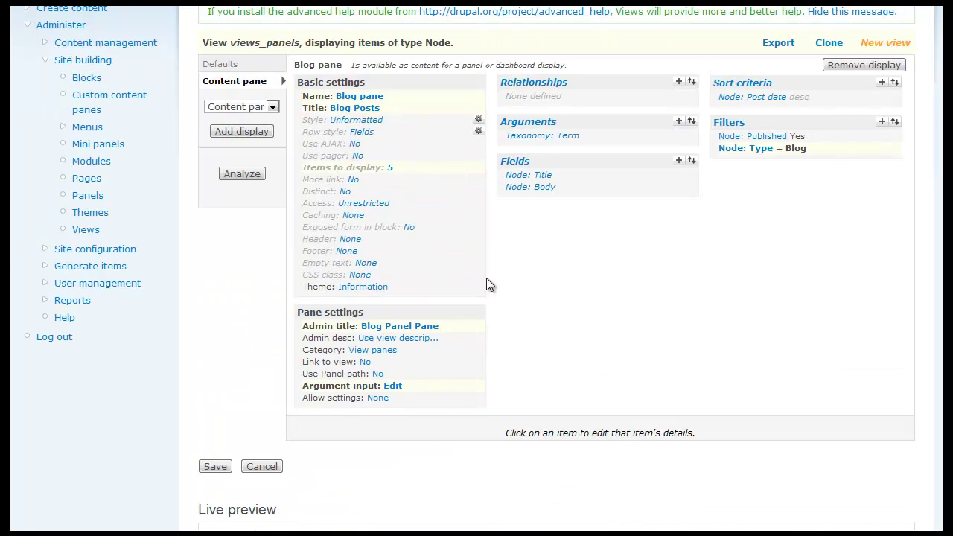
- Save the view and reopen its Blog pane display
scroll(491, 298, up, 2)
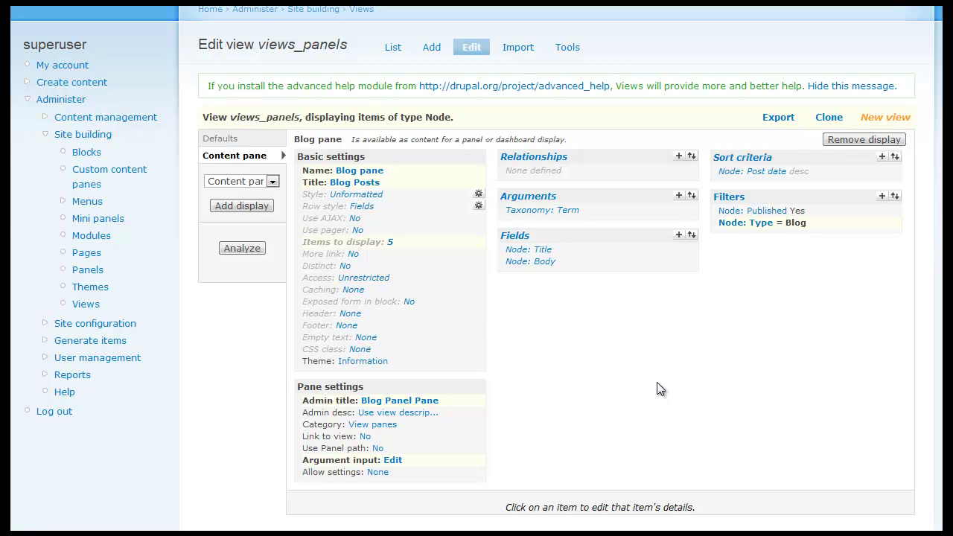
scroll(522, 374, down, 4)
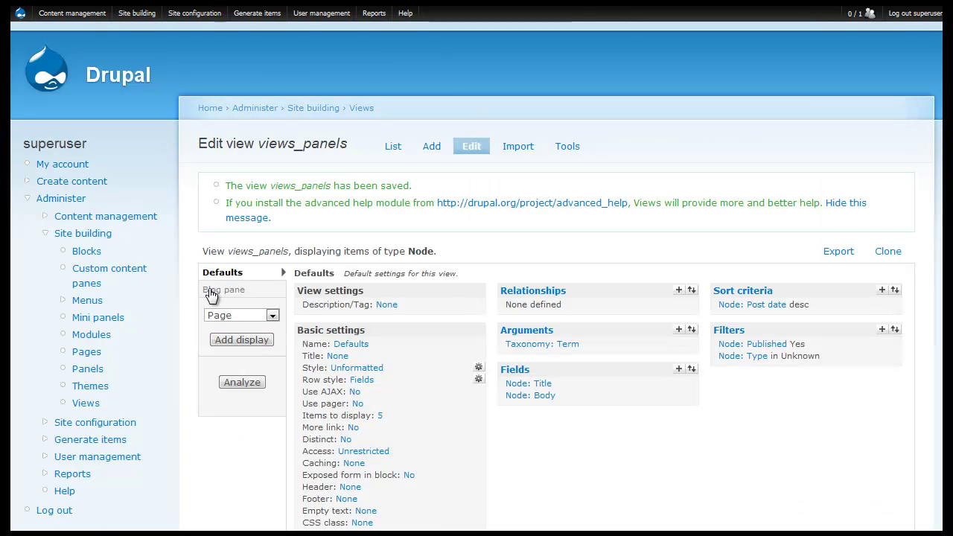
click(216, 291)
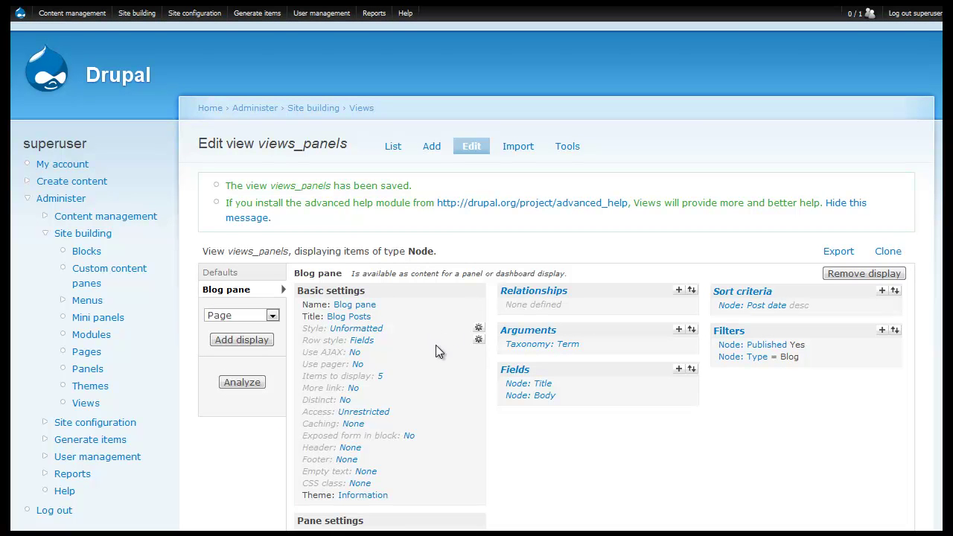
- Add Story, News and Page content pane displays modelled on the Blog pane, and save the view
click(272, 317)
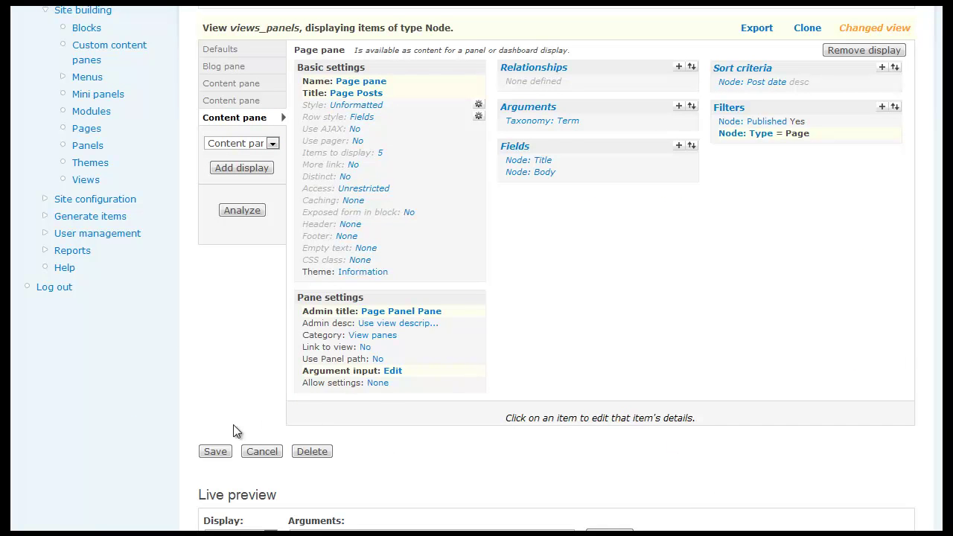
click(216, 452)
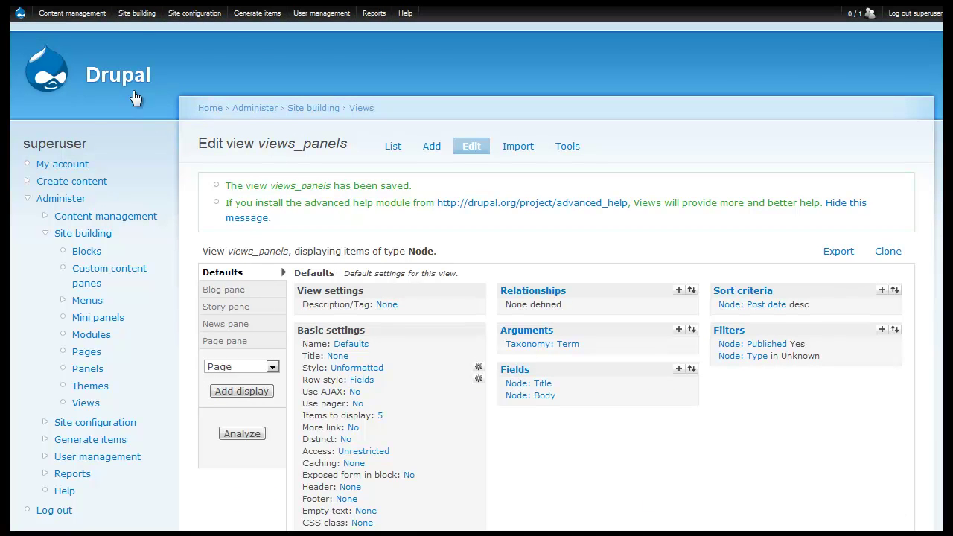
- Go to the Panels dashboard in site building and start a new panel page
click(137, 13)
mouse_move(137, 12)
mouse_move(130, 113)
click(244, 116)
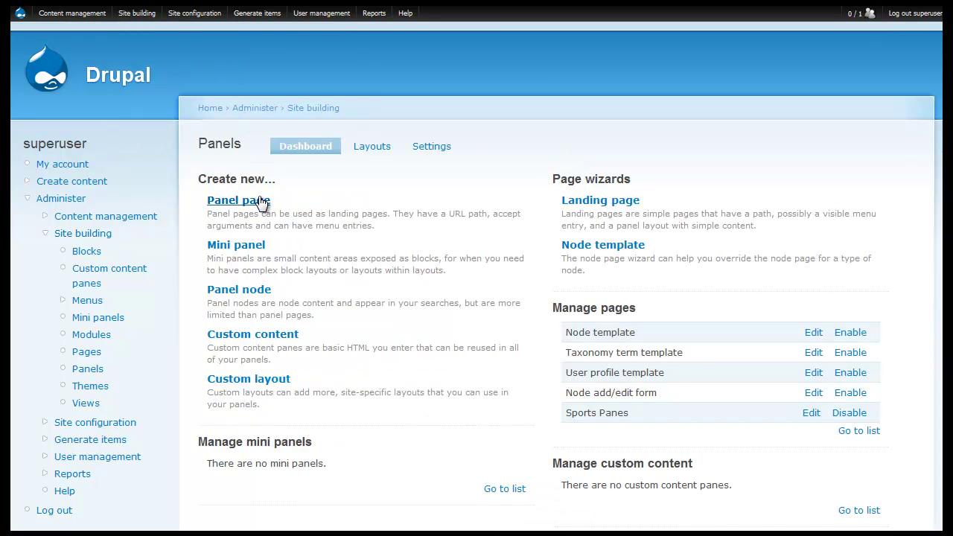
click(257, 202)
- Give the new page the administrative title "Sports Panel" and the machine name "sports_panel"
click(254, 198)
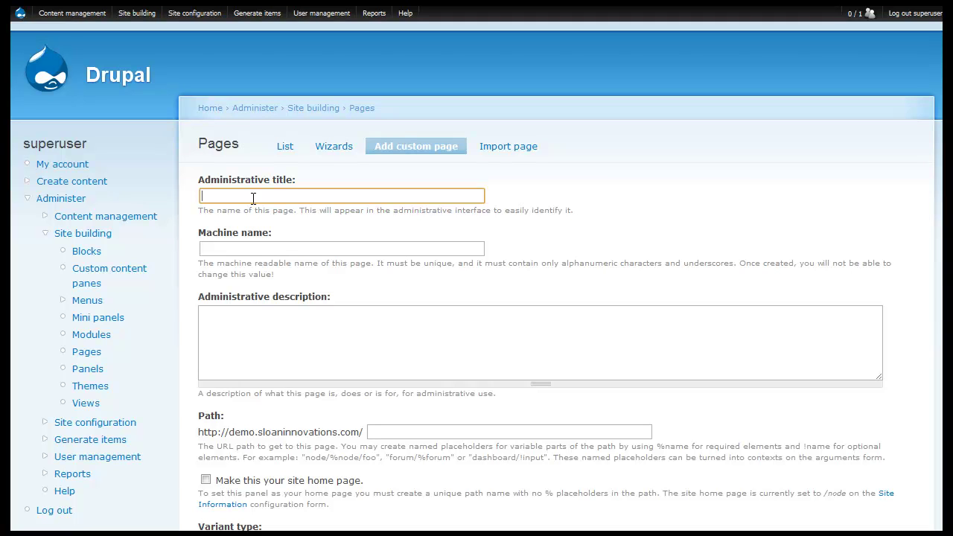
text(Spors)
key(BackSpace)
text(ts Panel)
click(256, 250)
text(sports_panel)
click(290, 335)
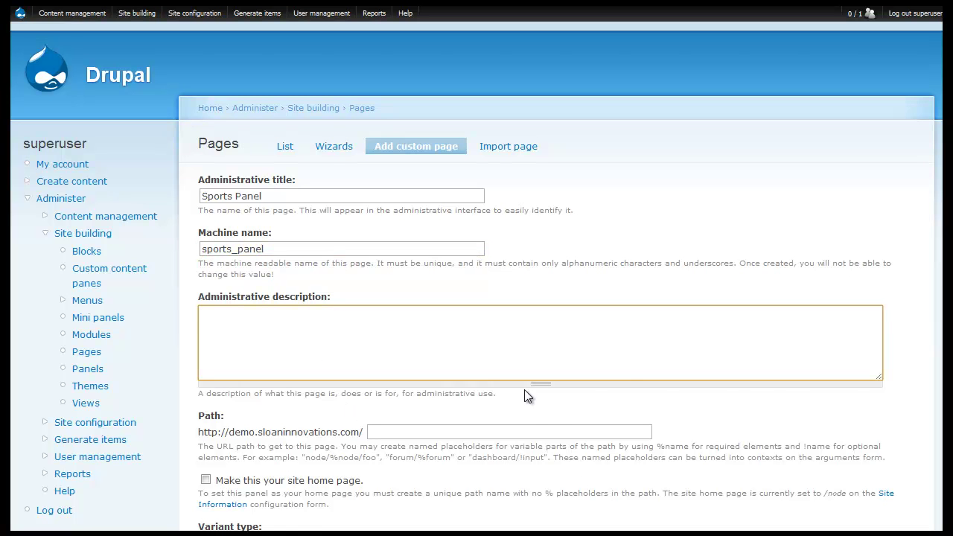
- Set the page path to sports-new/%1 and continue to the argument settings
scroll(524, 390, down, 2)
scroll(524, 390, down, 2)
click(488, 284)
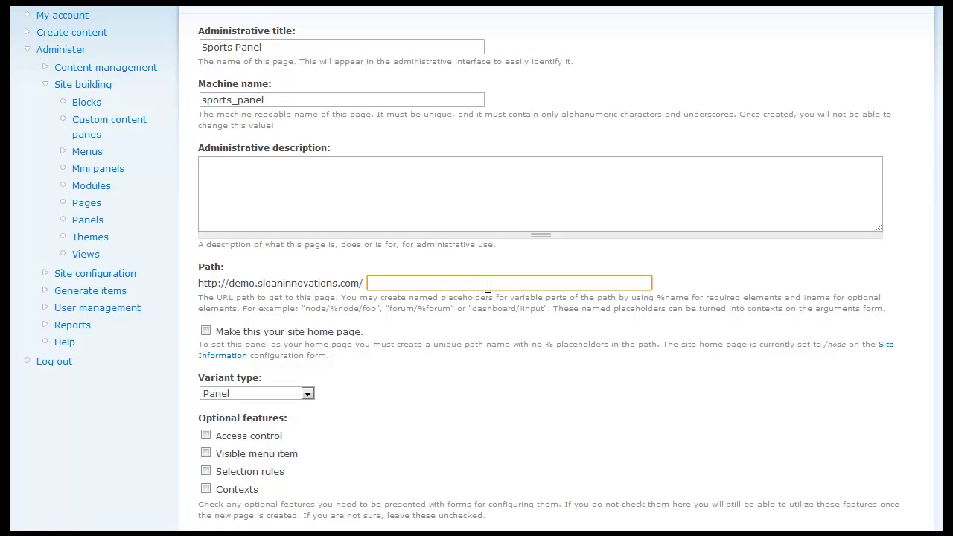
text(sports)
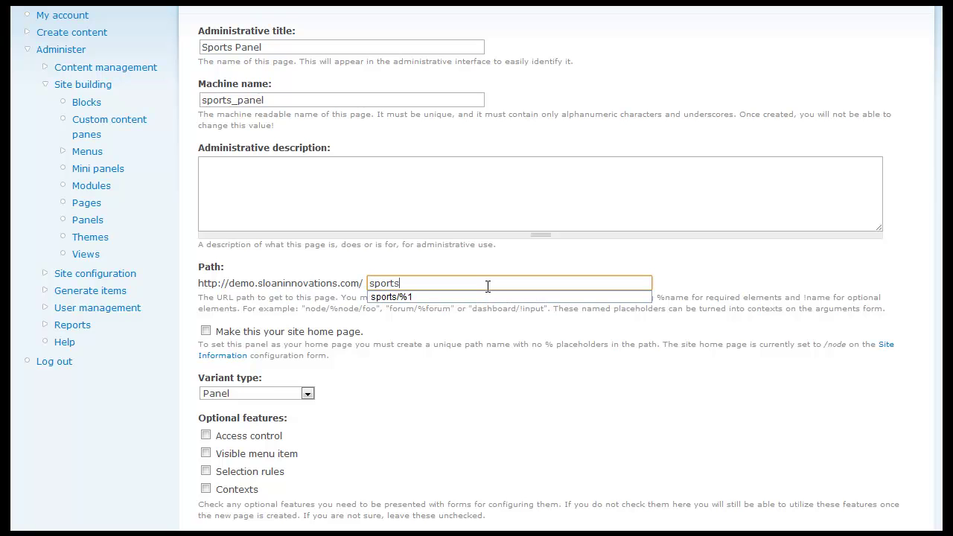
text(-new/)
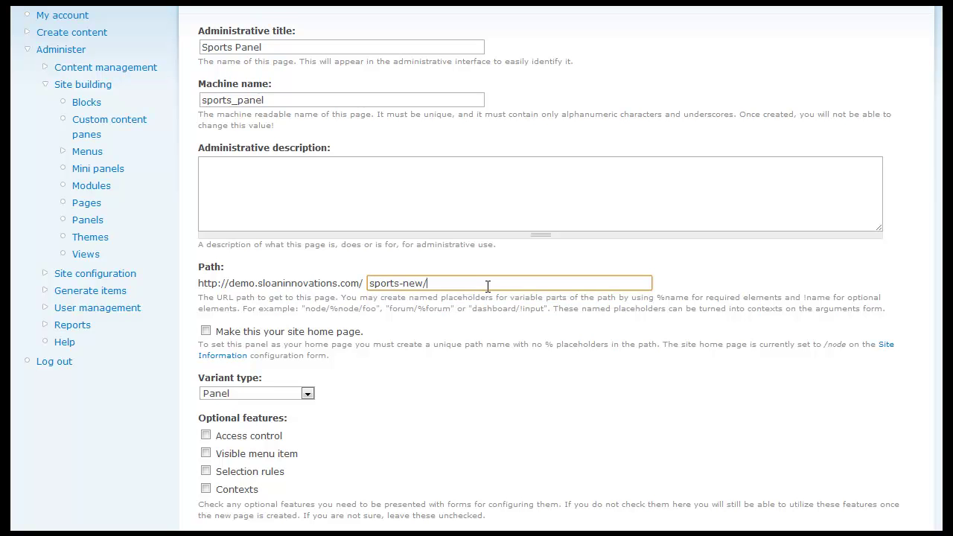
text(%1)
scroll(258, 456, down, 2)
click(225, 469)
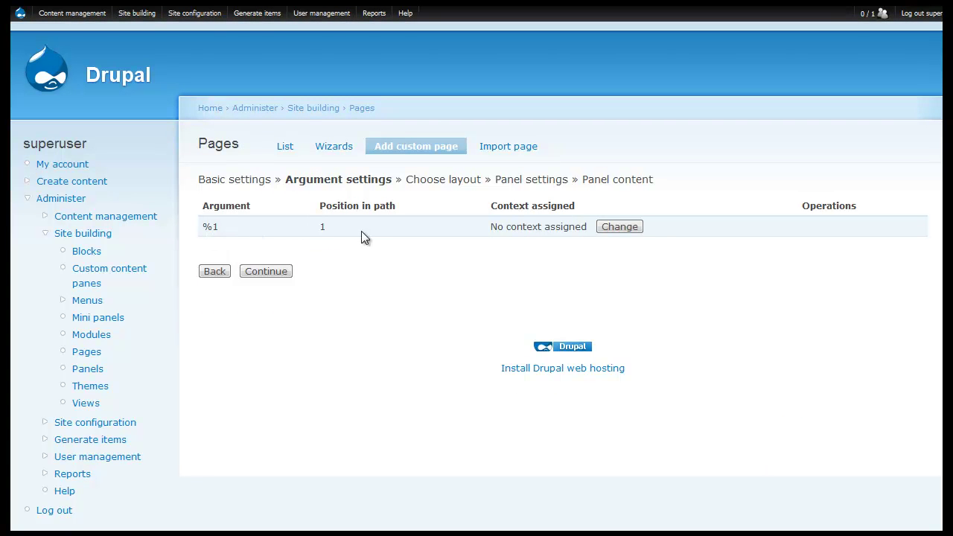
- Assign the Taxonomy term: ID context to the %1 path argument
click(623, 227)
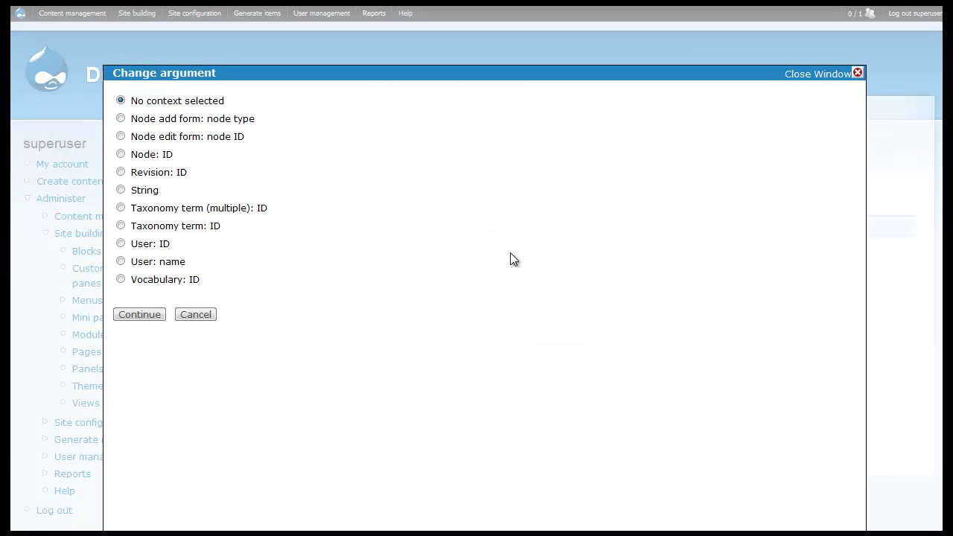
click(120, 226)
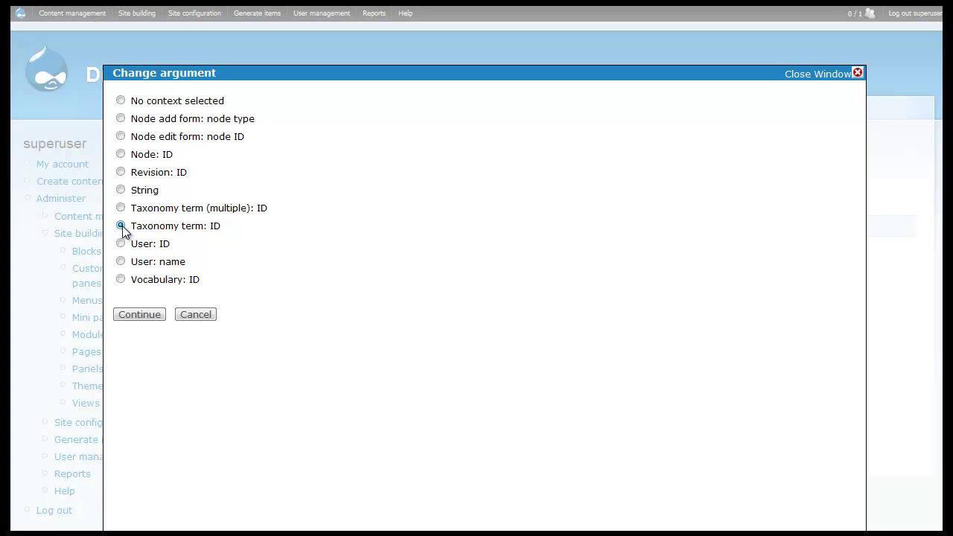
click(131, 316)
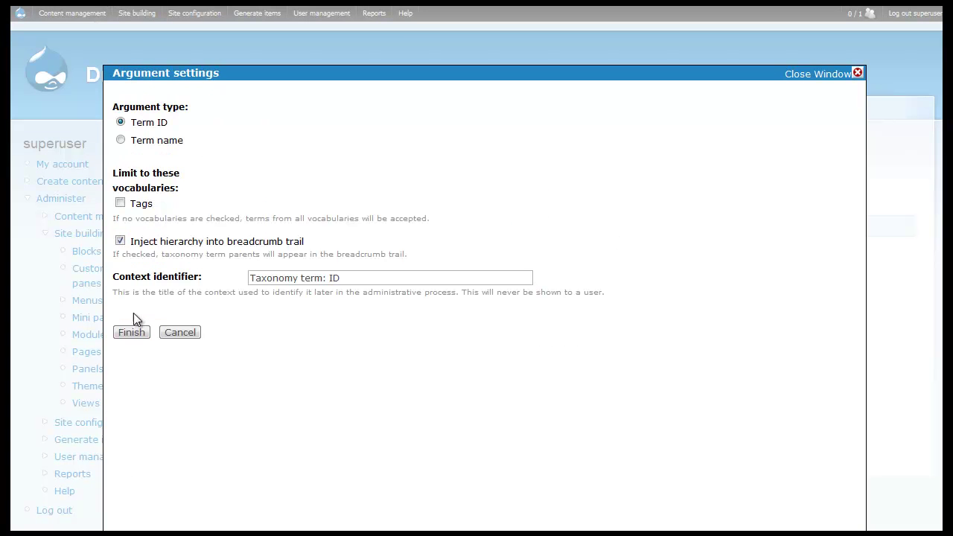
- Configure the argument as Term name limited to the Tags vocabulary, without breadcrumb hierarchy, and continue to the layout choice
click(121, 139)
click(119, 204)
click(121, 241)
click(131, 332)
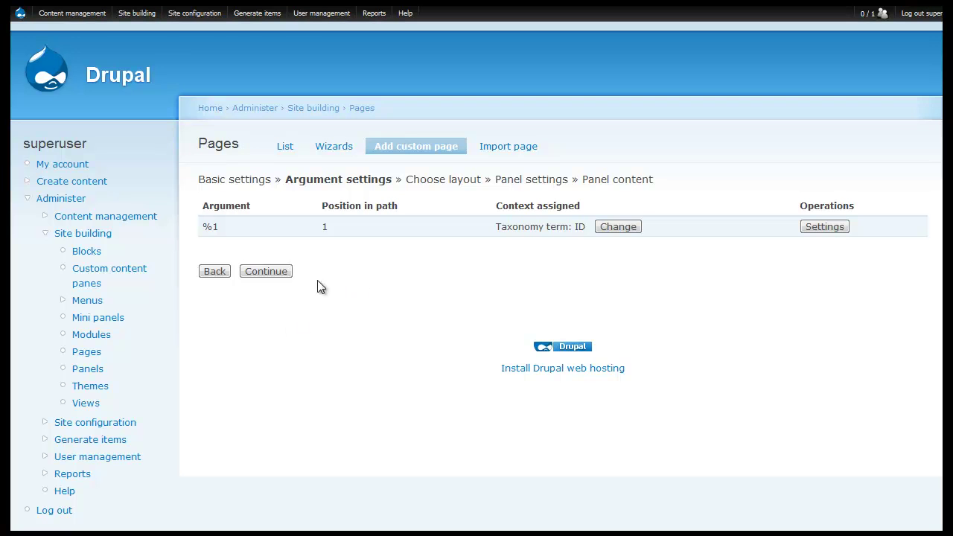
click(261, 273)
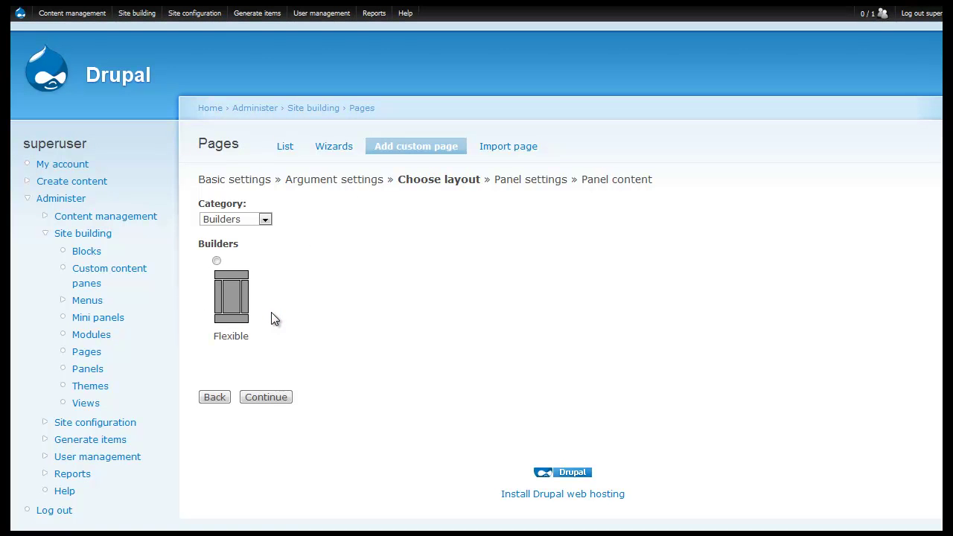
- Compare the panel layouts offered in the Builders and the one-, two- and three-column categories
click(264, 220)
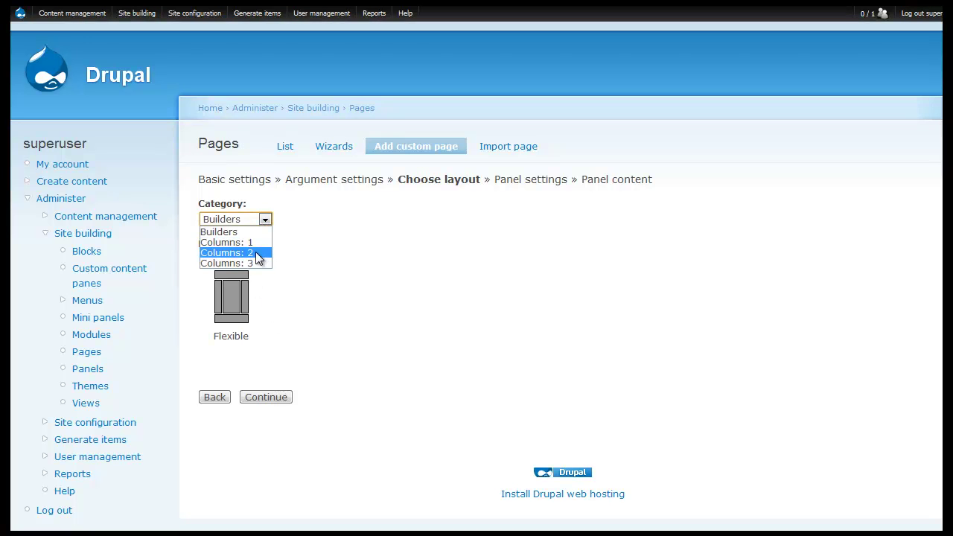
click(258, 254)
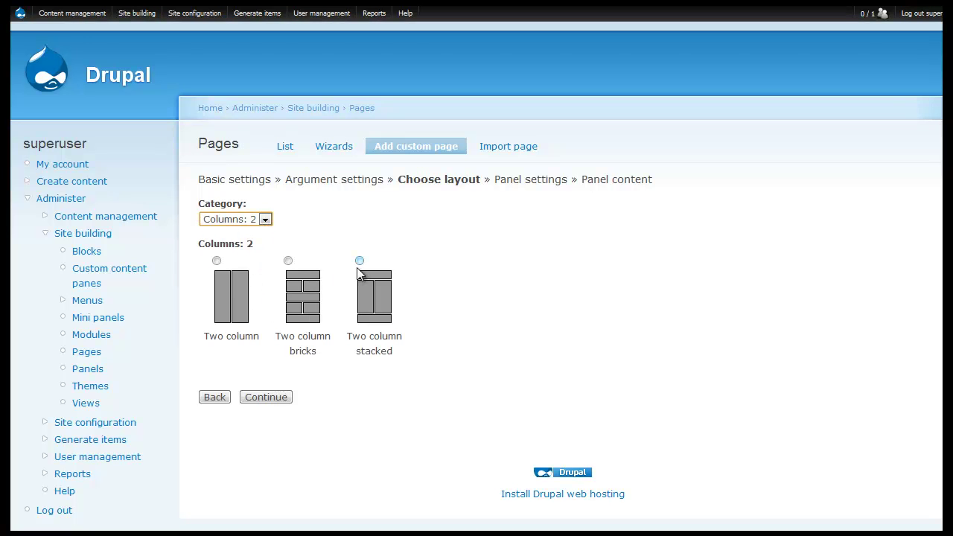
click(265, 220)
click(259, 229)
click(266, 221)
click(261, 240)
click(265, 221)
click(260, 252)
click(266, 222)
click(261, 264)
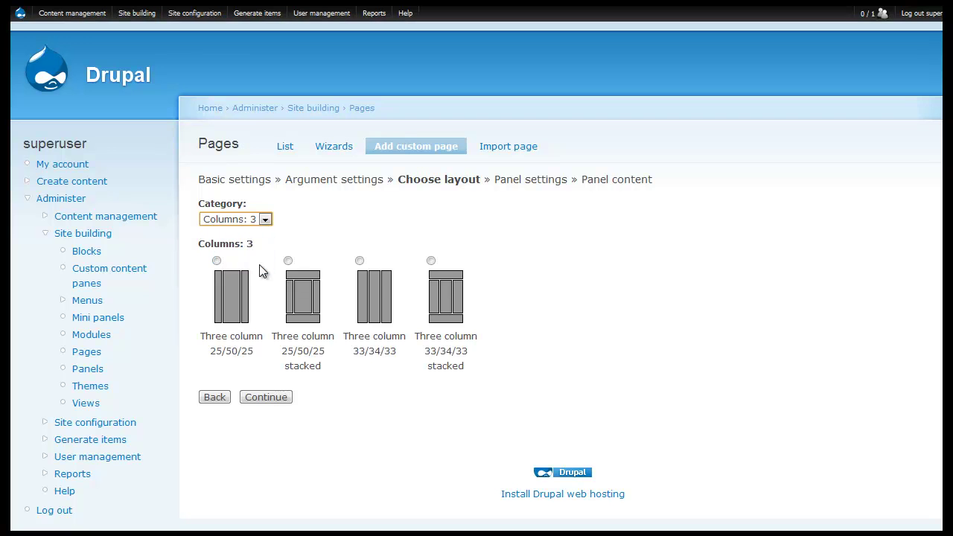
- Choose the Two column stacked layout from Columns: 2, and disable Drupal blocks/regions in the panel settings
click(265, 222)
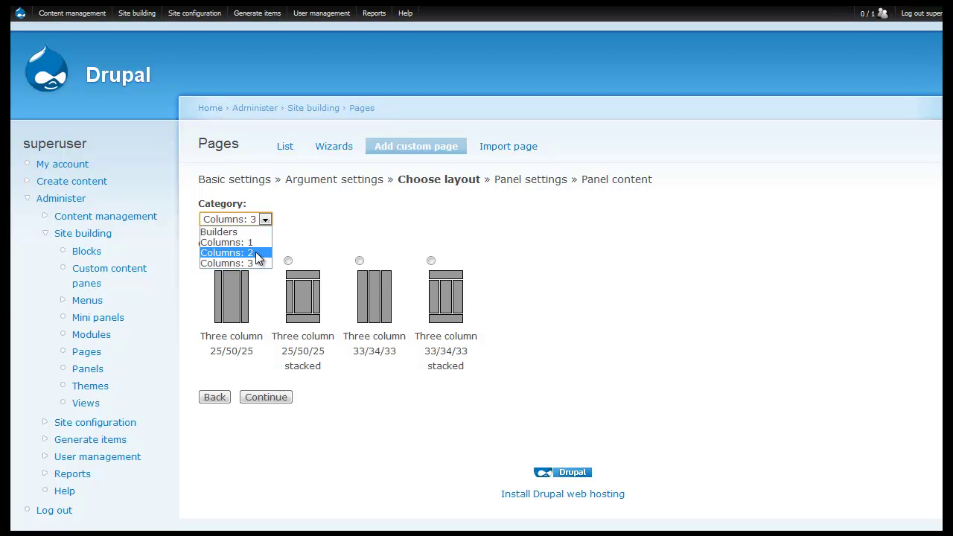
click(255, 252)
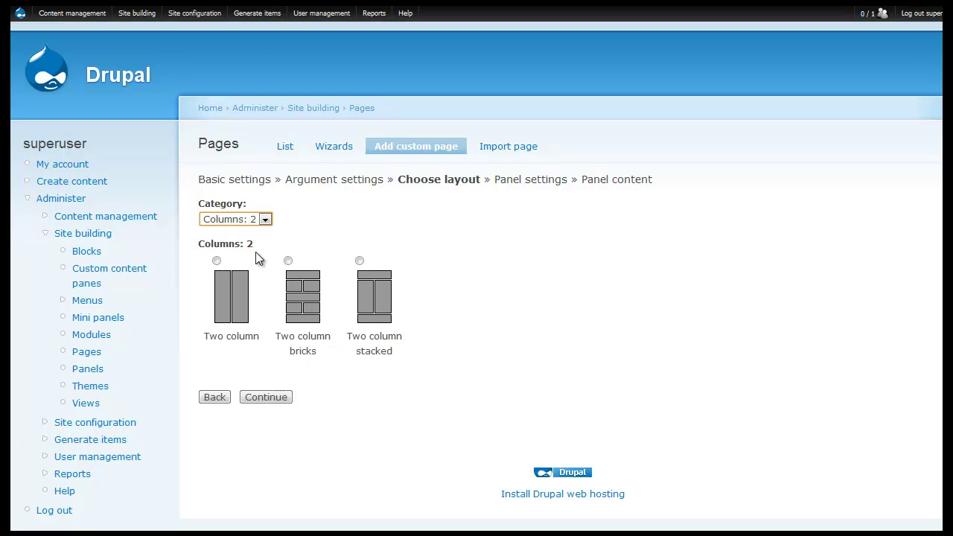
click(360, 261)
click(266, 399)
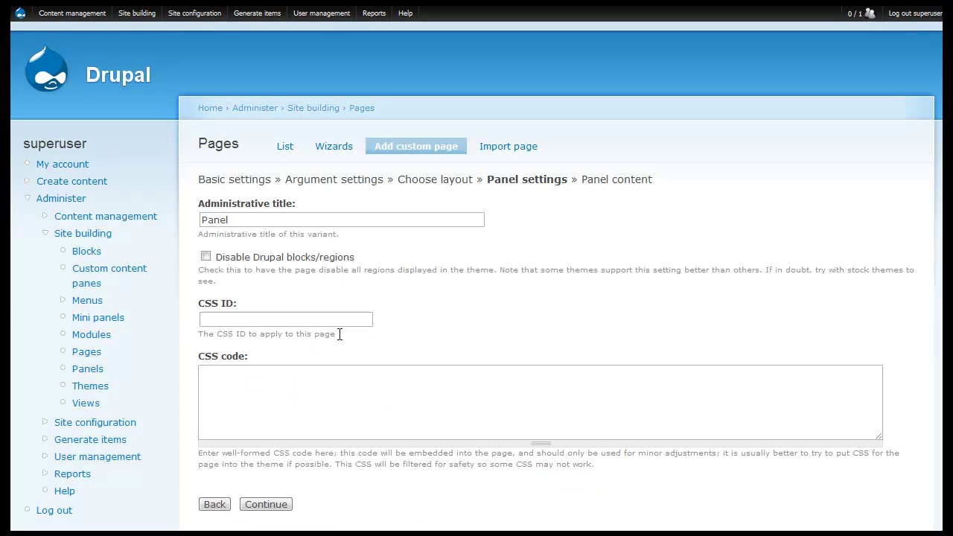
click(206, 257)
click(273, 505)
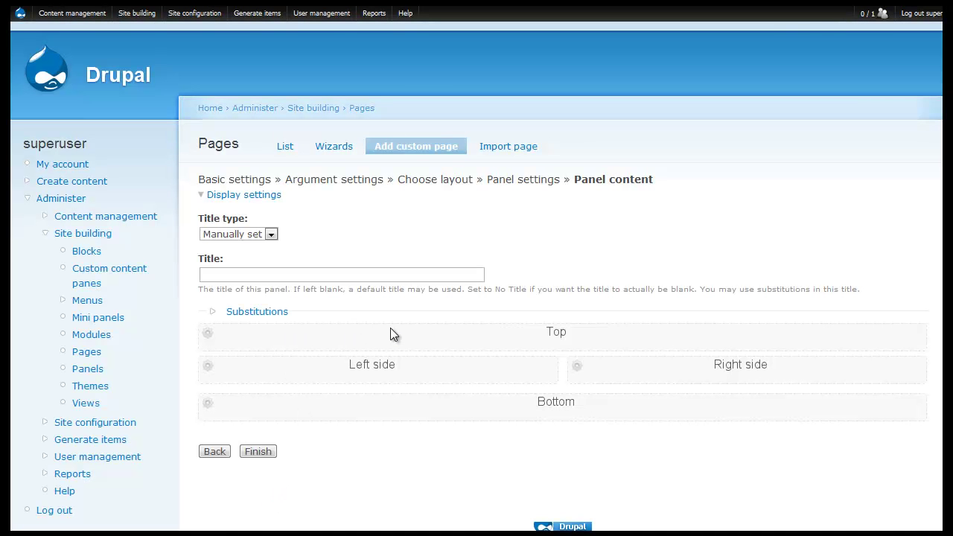
- Set the panel's manually set title to "%1 Panel Page"
click(274, 277)
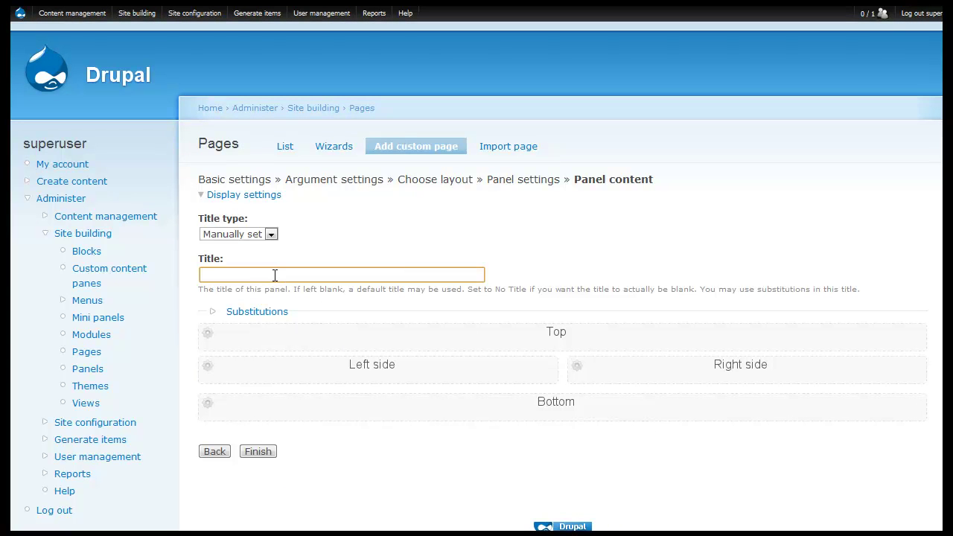
text(%)
text(!)
key(BackSpace)
key(BackSpace)
text(1)
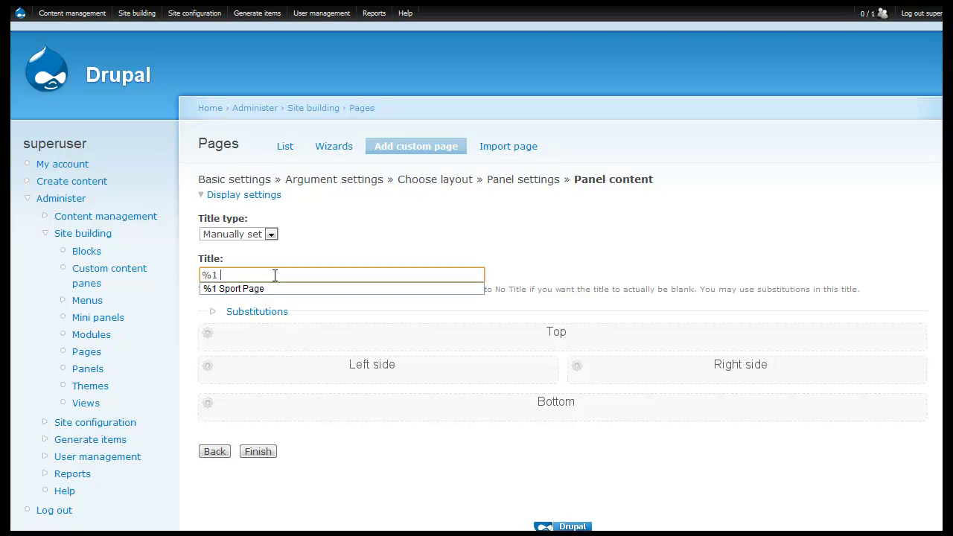
text( Panel)
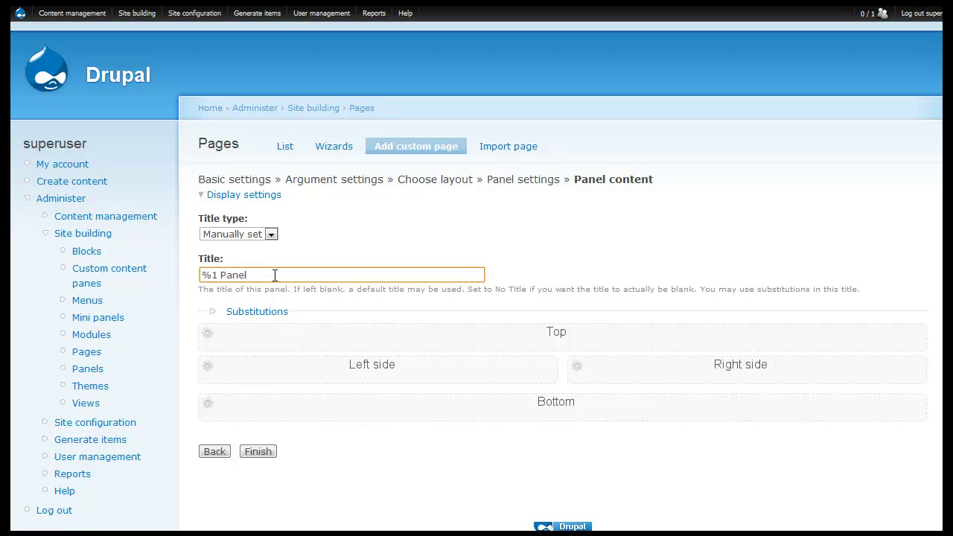
text( Page)
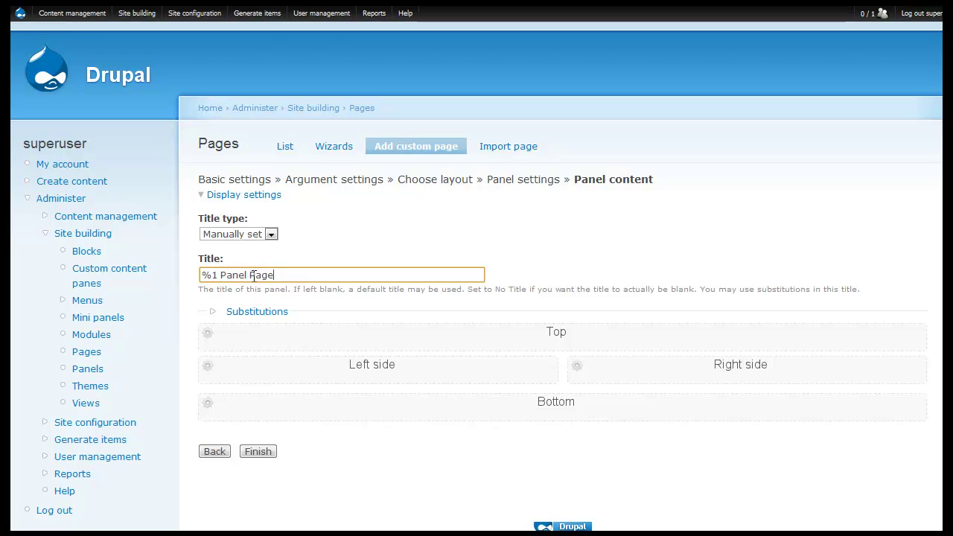
- Add the News Panel Pane view pane to the panel's Left side region
click(210, 370)
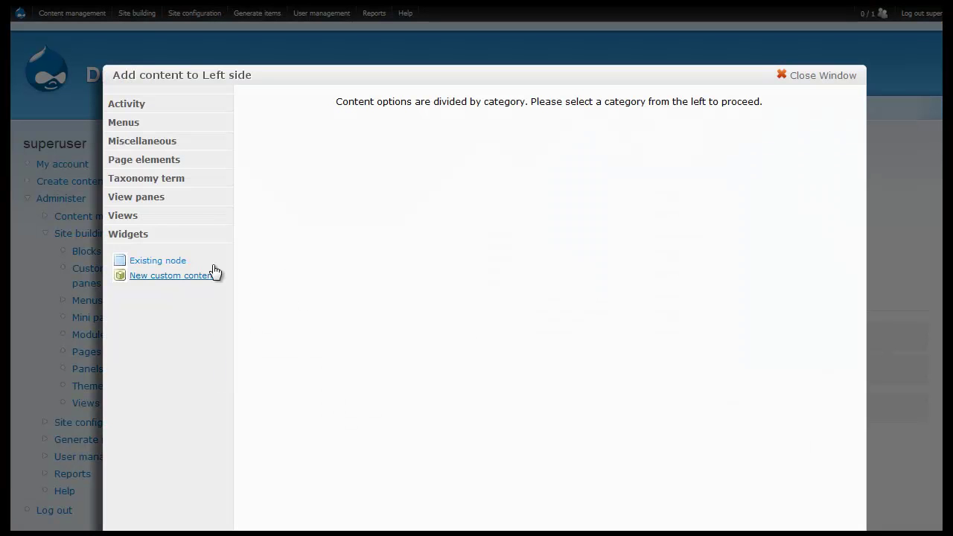
click(155, 200)
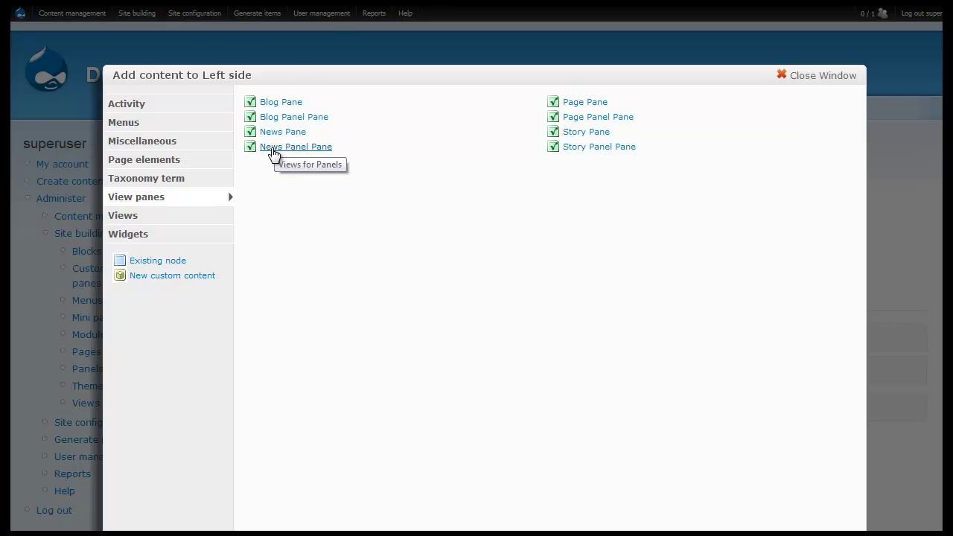
click(275, 149)
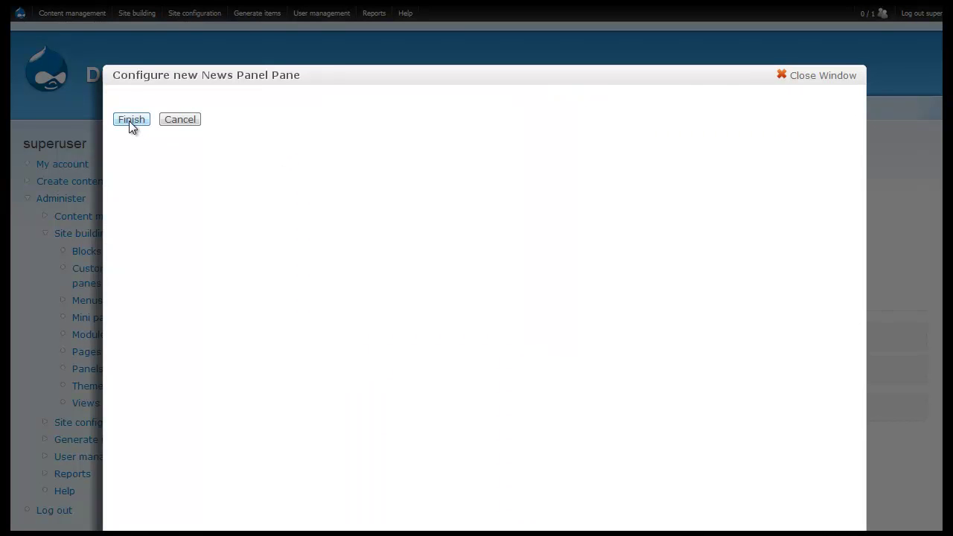
click(131, 119)
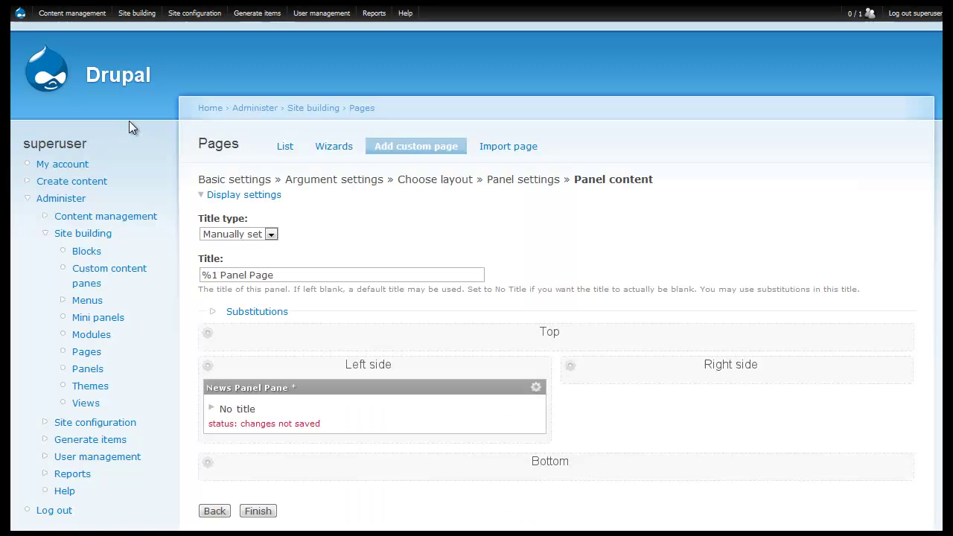
- Add the Blog Panel Pane view pane below the news pane in the Left side region
click(209, 369)
click(216, 368)
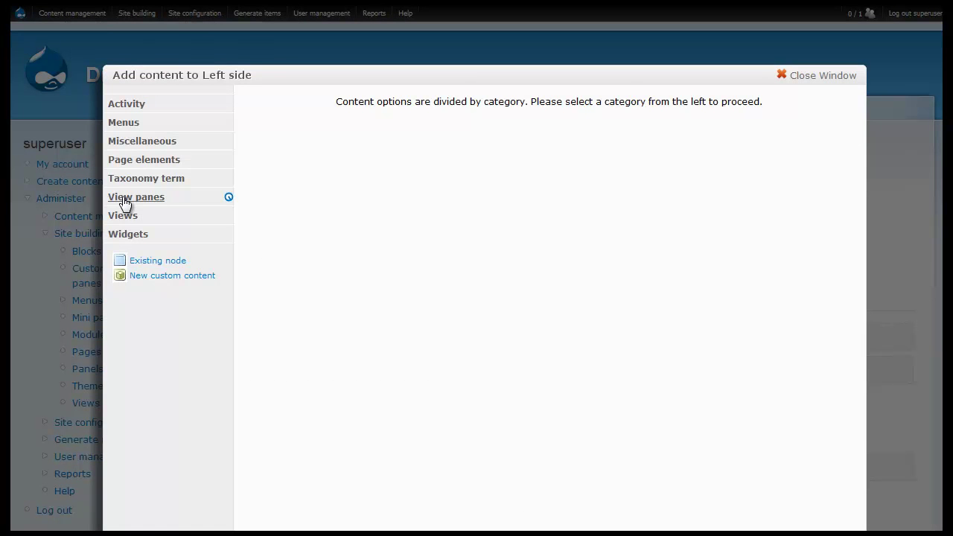
click(124, 203)
click(268, 121)
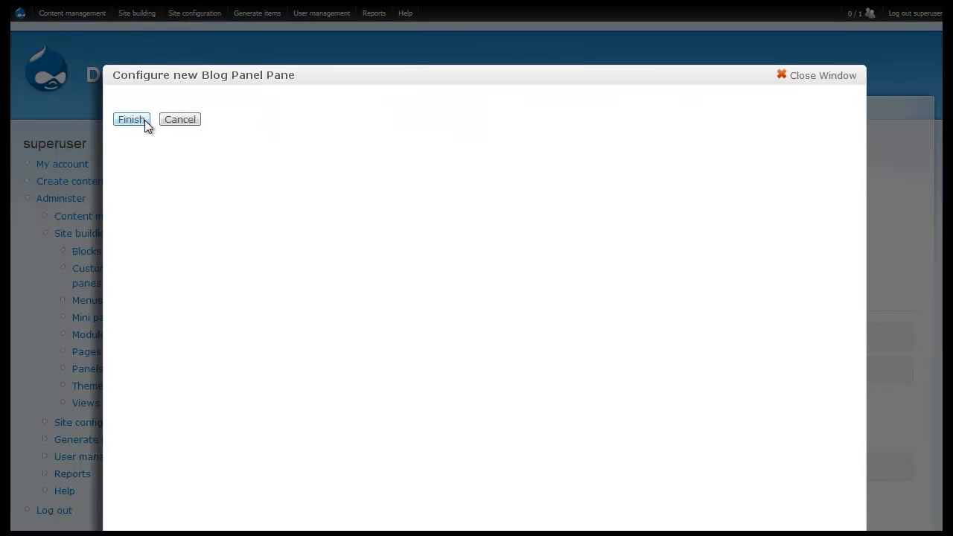
click(131, 120)
- Add the Page Panel Pane view pane to the panel's Right side region
click(568, 366)
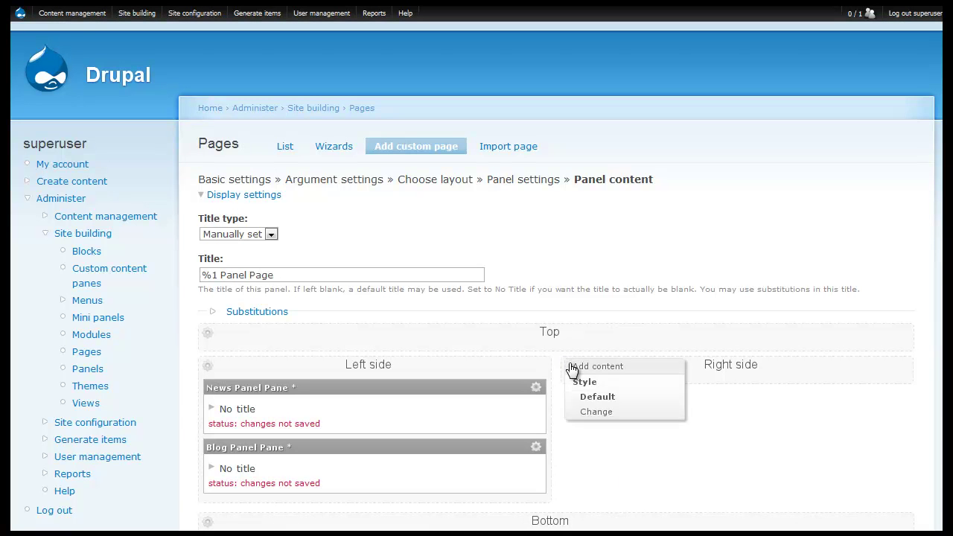
click(574, 364)
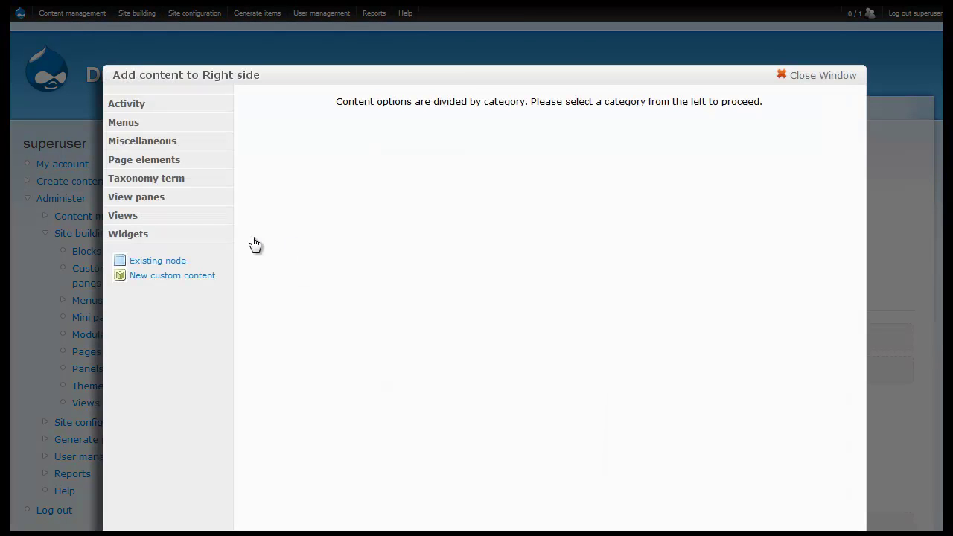
click(155, 200)
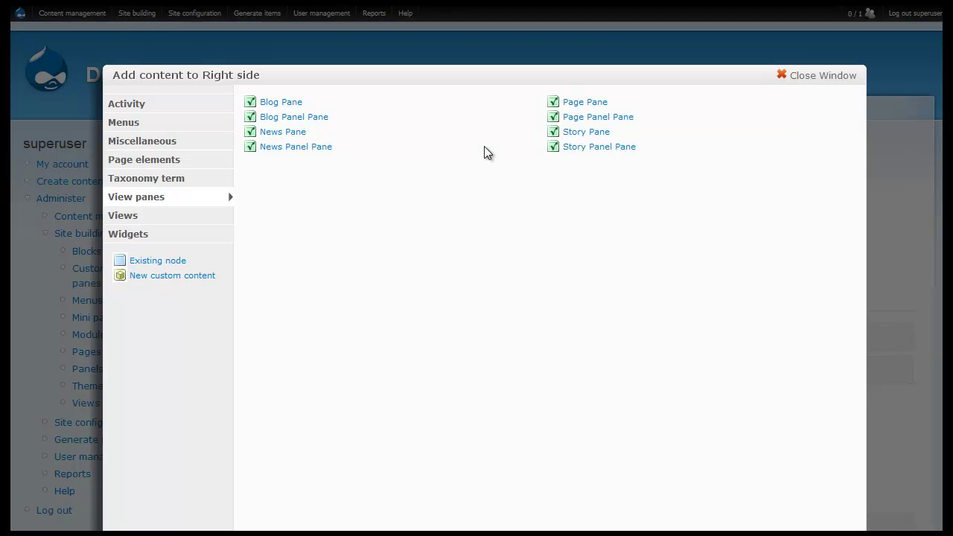
click(575, 121)
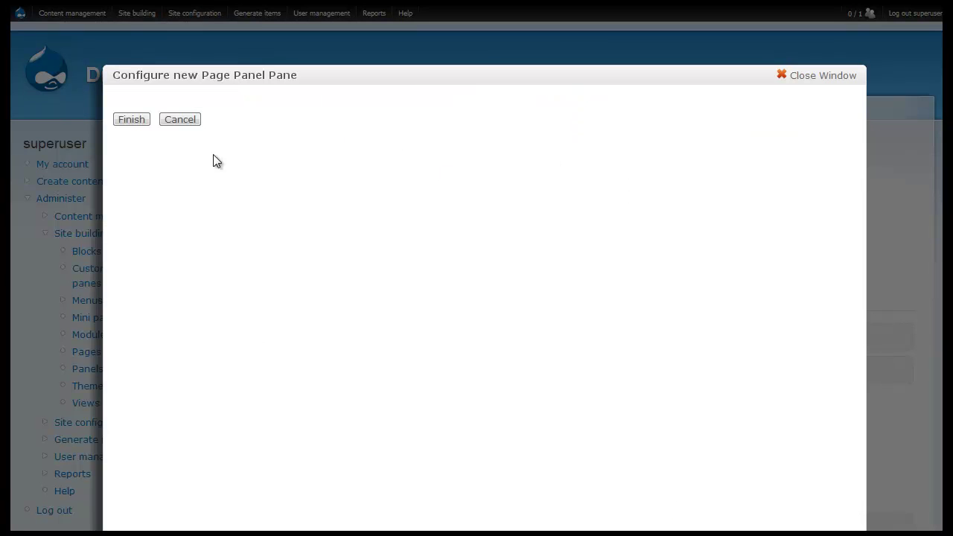
click(146, 123)
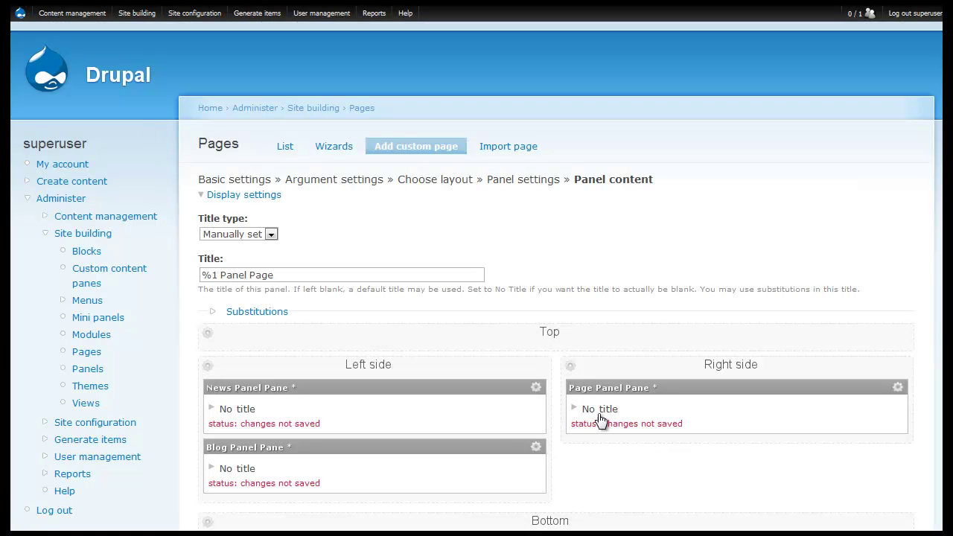
- Add the Story Panel Pane view pane below the page pane in the Right side region
click(571, 365)
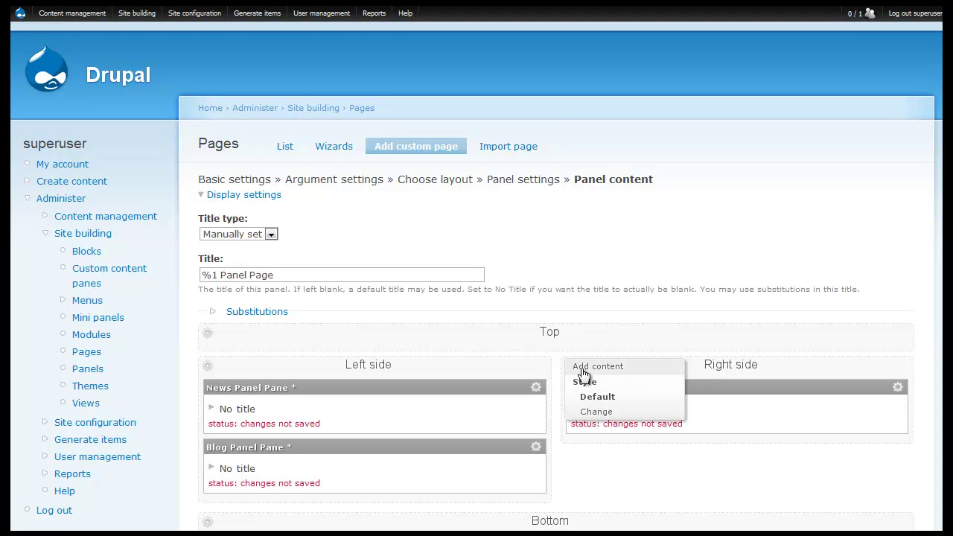
click(585, 367)
click(122, 198)
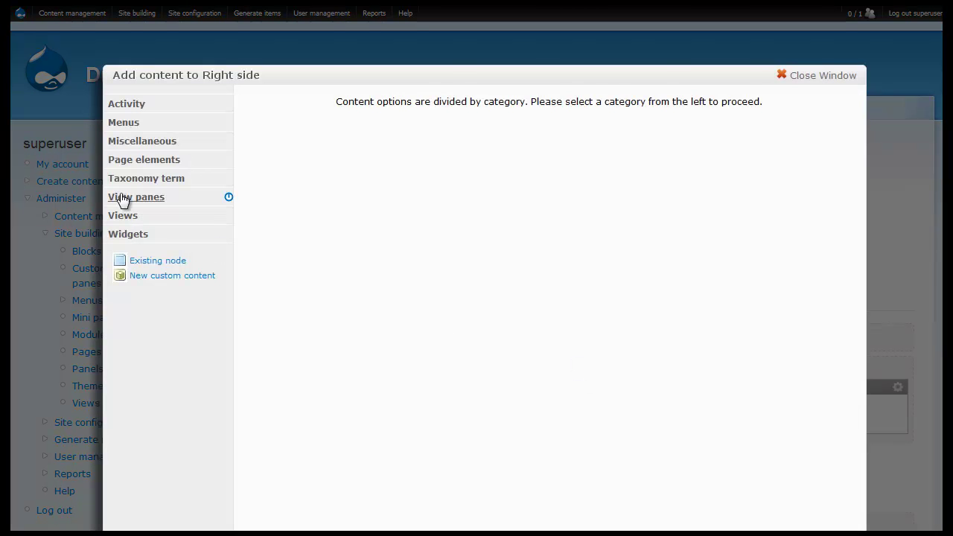
click(572, 153)
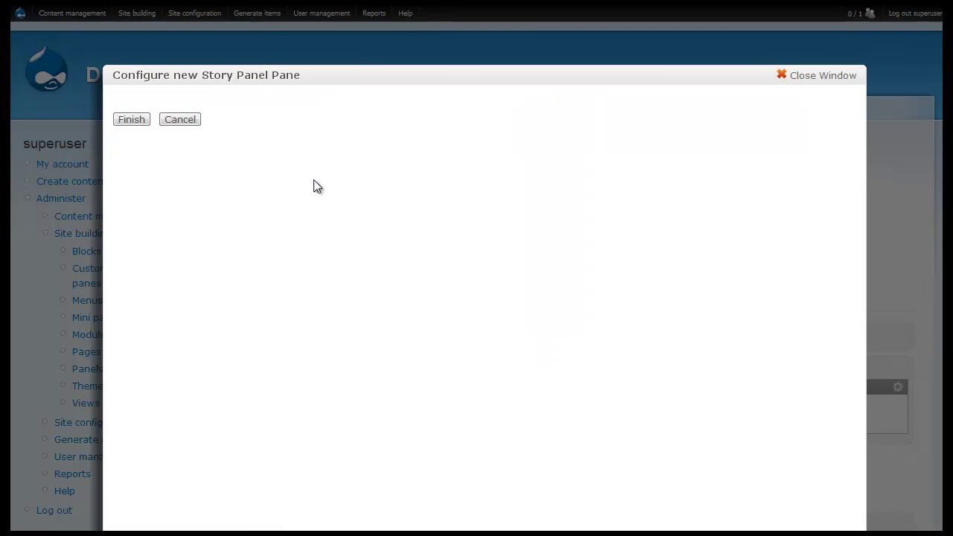
click(130, 121)
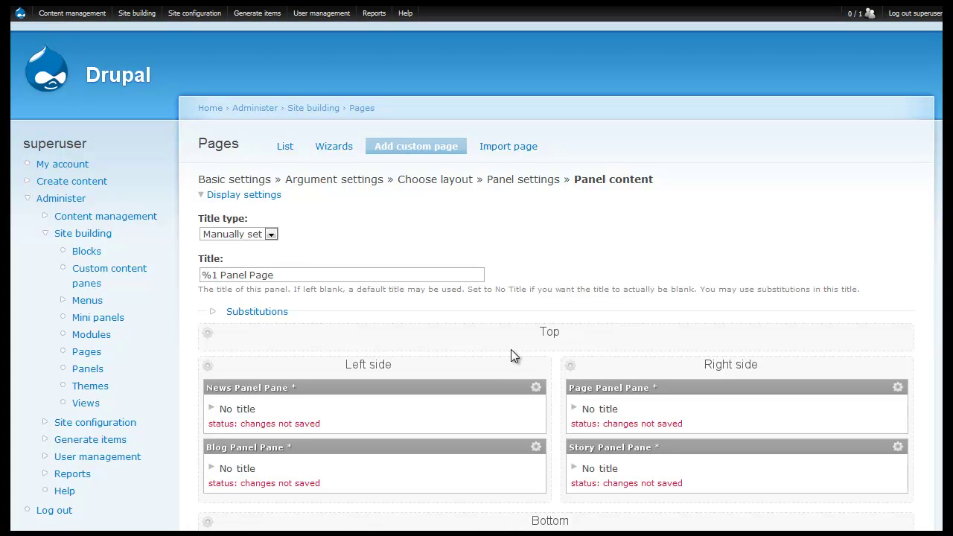
- Finish the custom page wizard and save the new Sports Panel page
scroll(511, 350, down, 2)
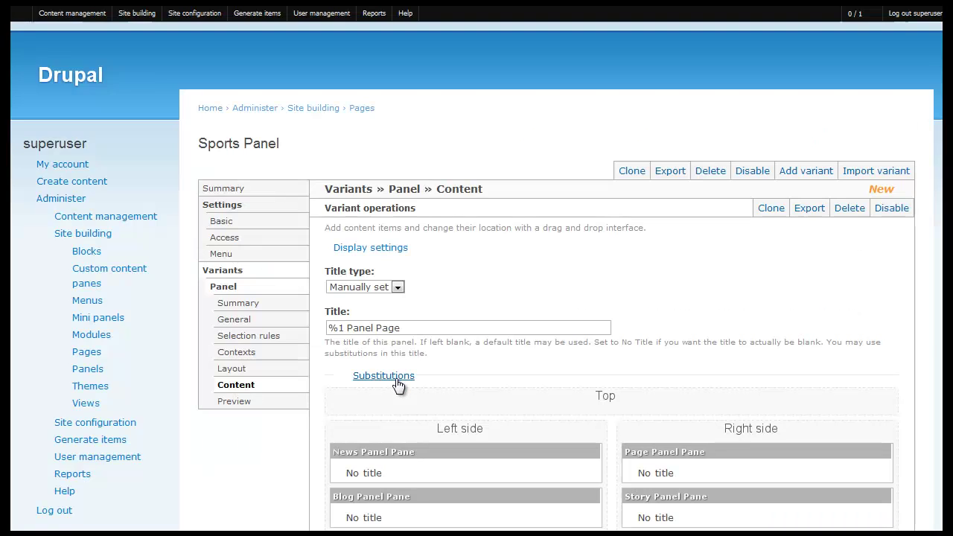
scroll(469, 376, down, 5)
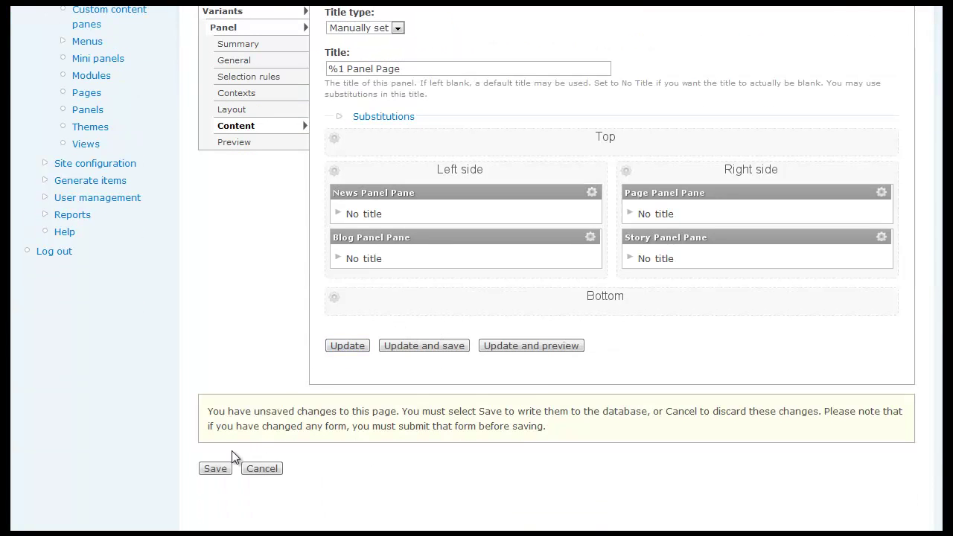
click(214, 469)
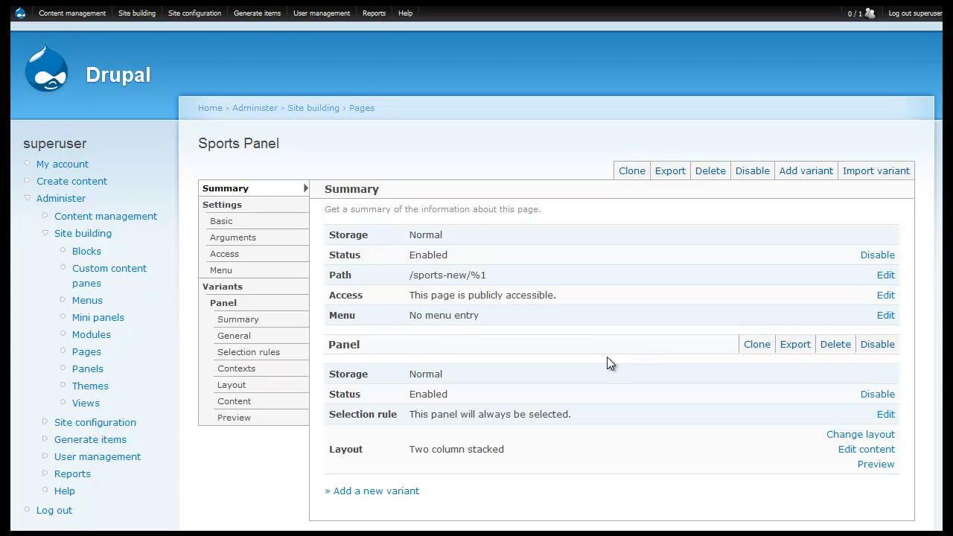
- Copy the /sports-new/%1 path from the Sports Panel summary and bring up the browser's address field
drag(486, 275, 410, 275)
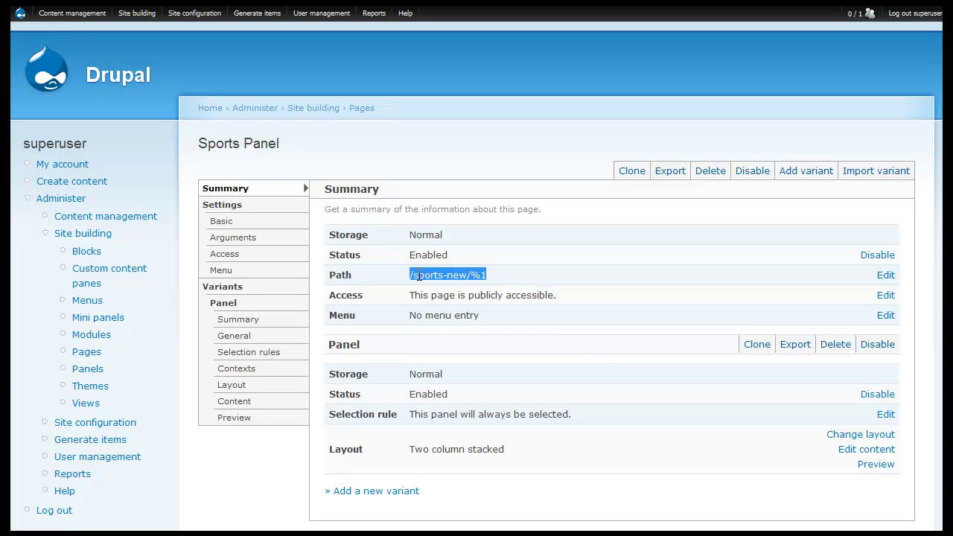
right_click(466, 275)
click(489, 284)
key(alt+Tab)
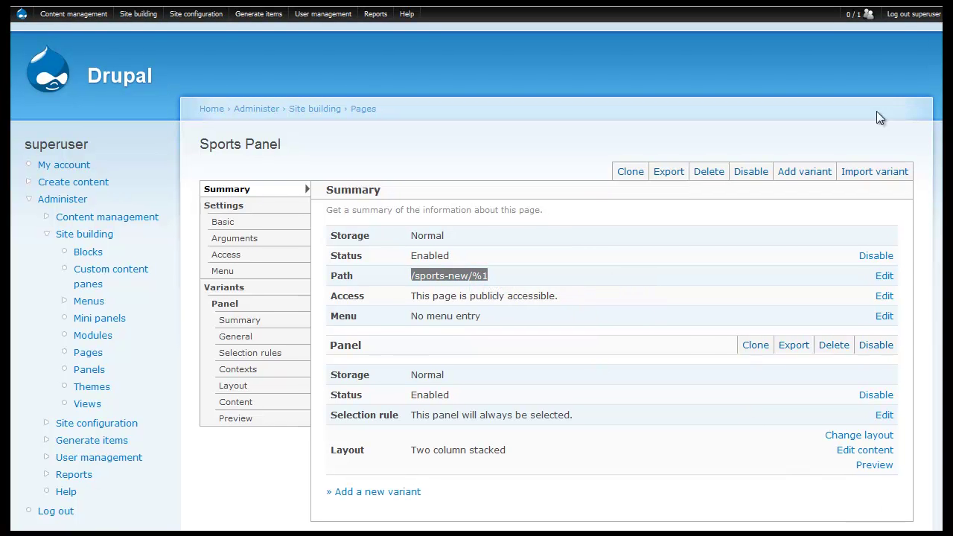
key(alt+Tab)
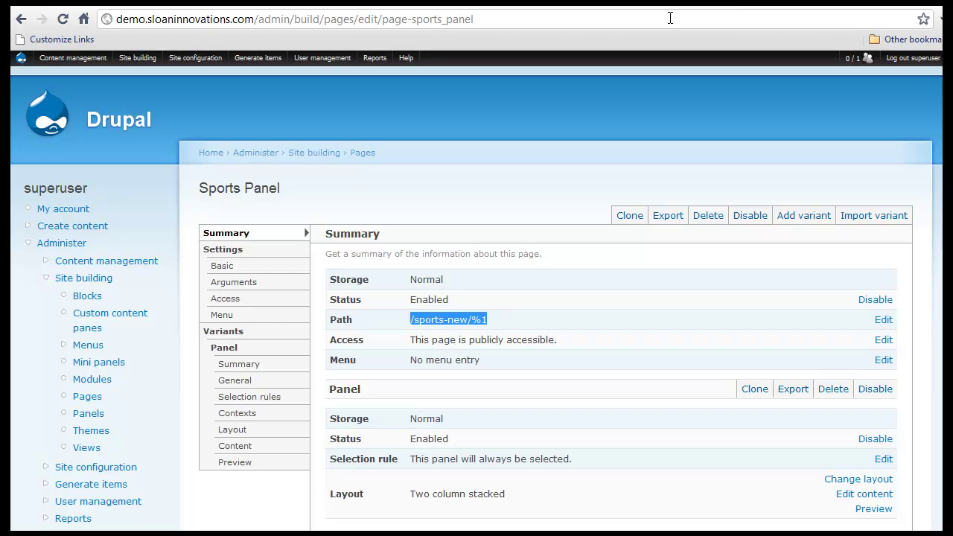
- Open demo.sloaninnovations.com/sports-new/baseball using the copied path with baseball as the argument, and review the panes on the page
drag(264, 19, 500, 25)
key(BackSpace)
key(BackSpace)
key(ctrl+v)
key(BackSpace)
key(BackSpace)
key(BackSpace)
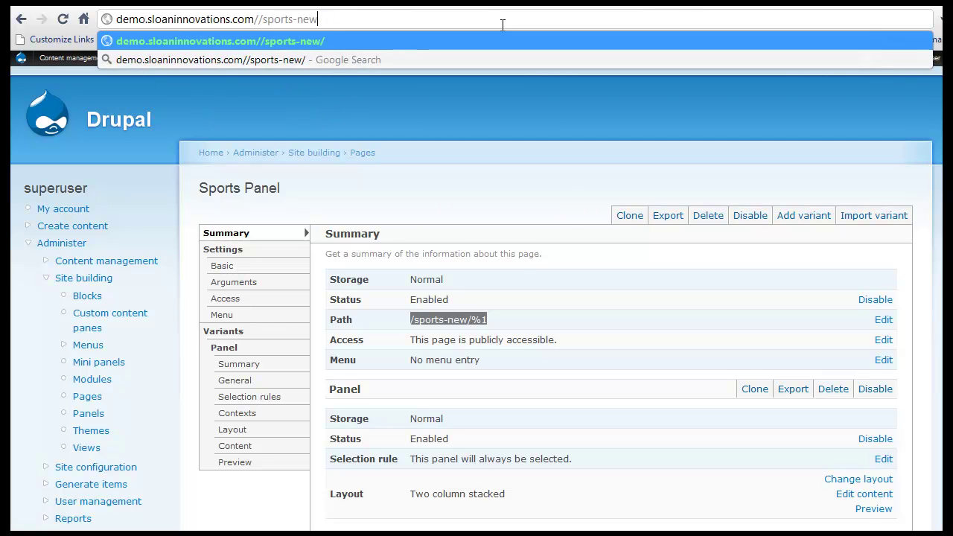
text(/baseball)
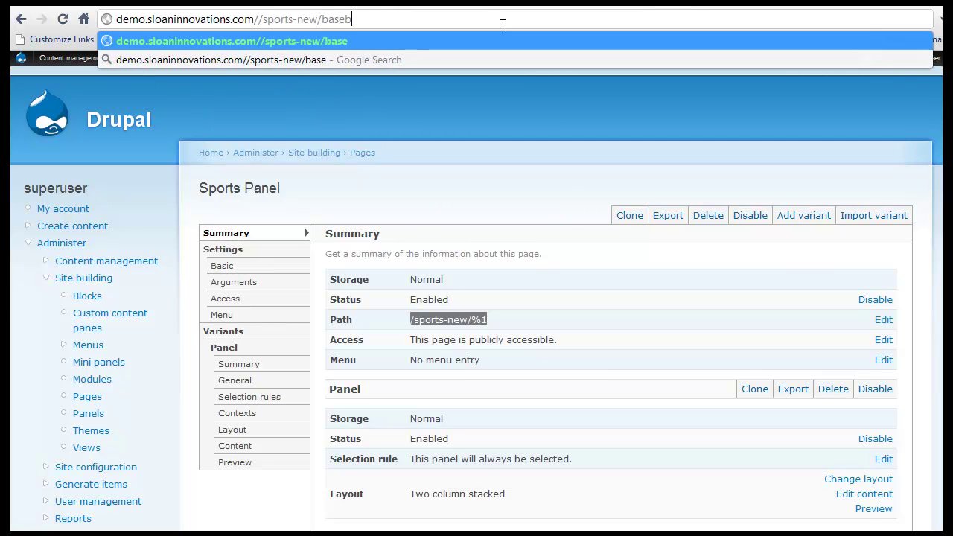
click(261, 19)
key(BackSpace)
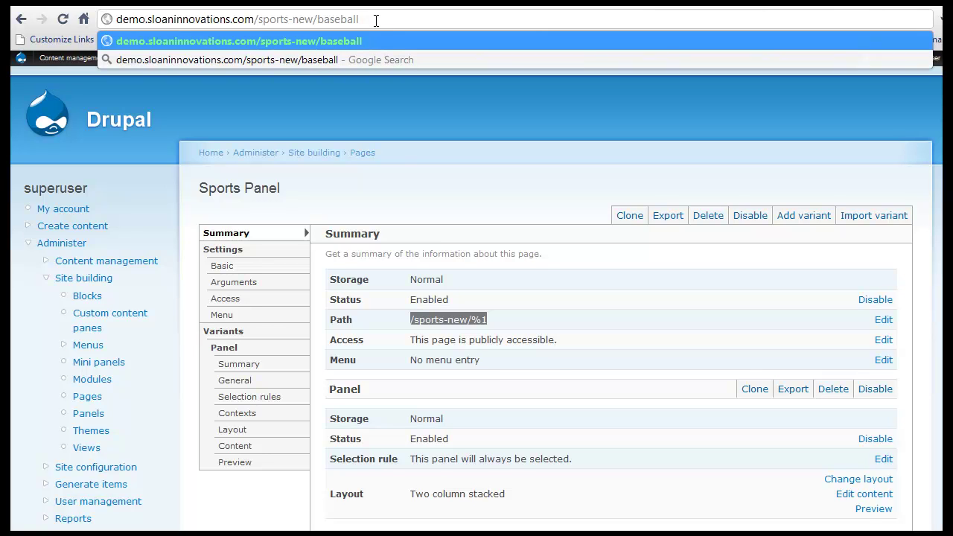
key(Return)
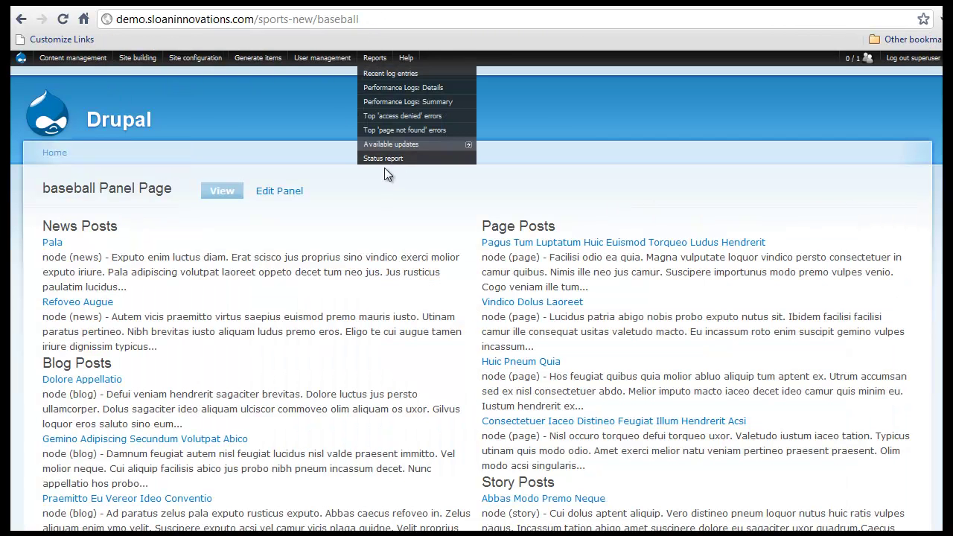
scroll(328, 254, down, 1)
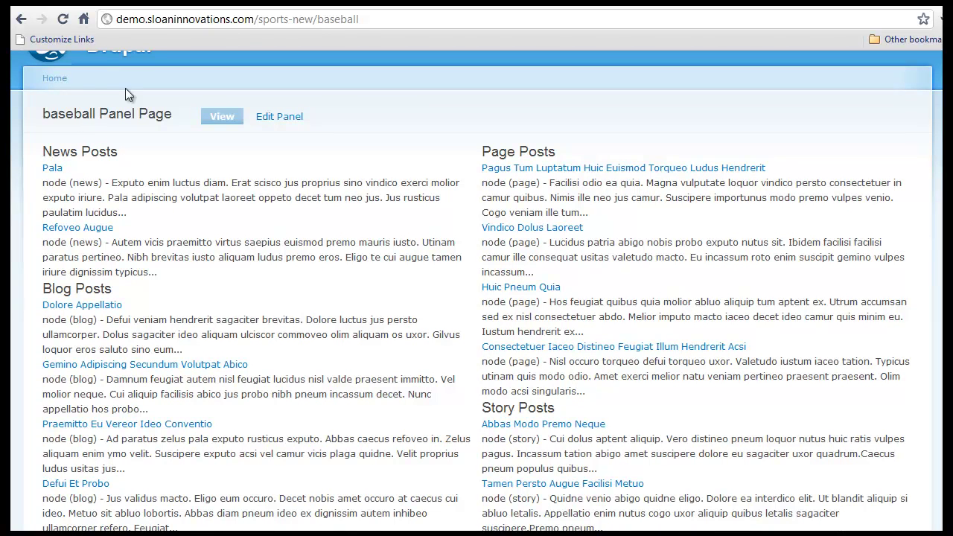
- Replace the baseball argument in the address with football and load the sports-new/football page
drag(318, 20, 366, 23)
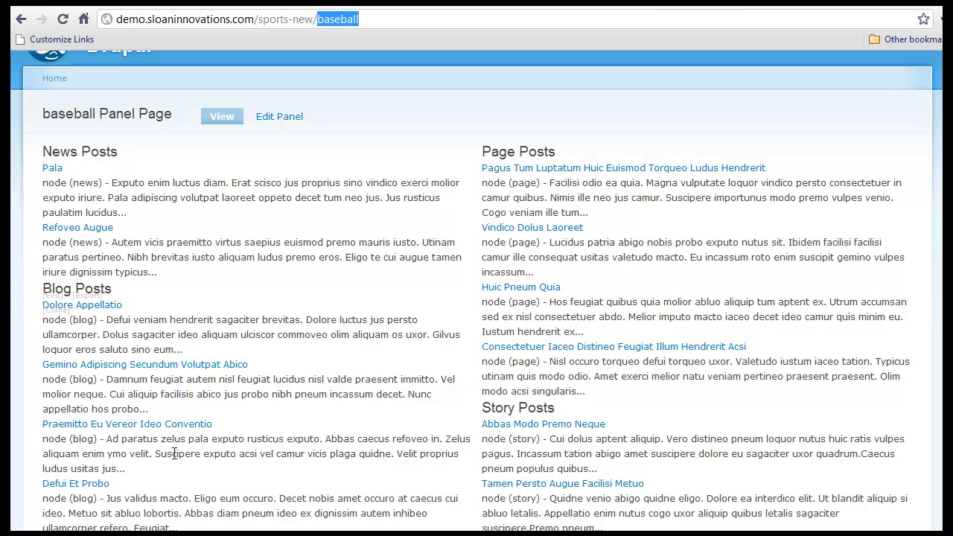
text(football)
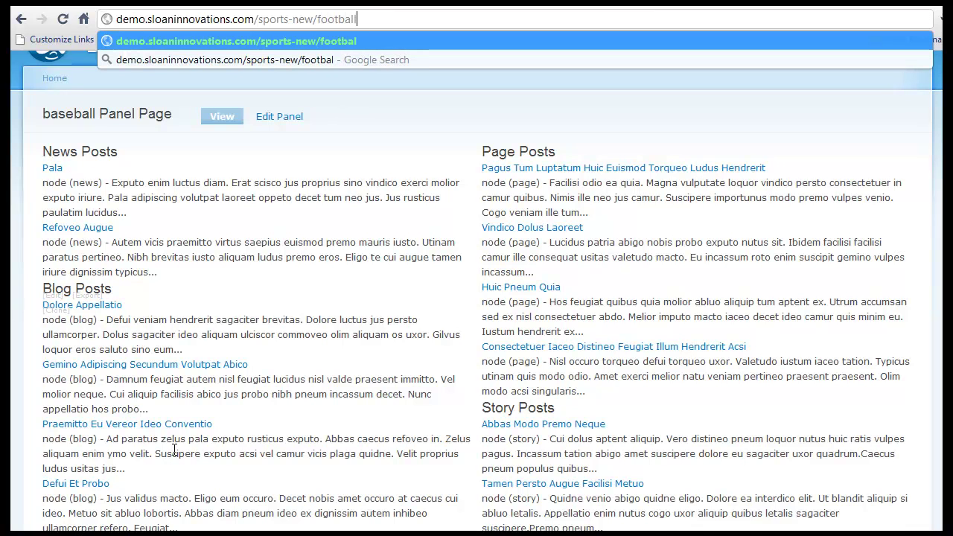
key(Return)
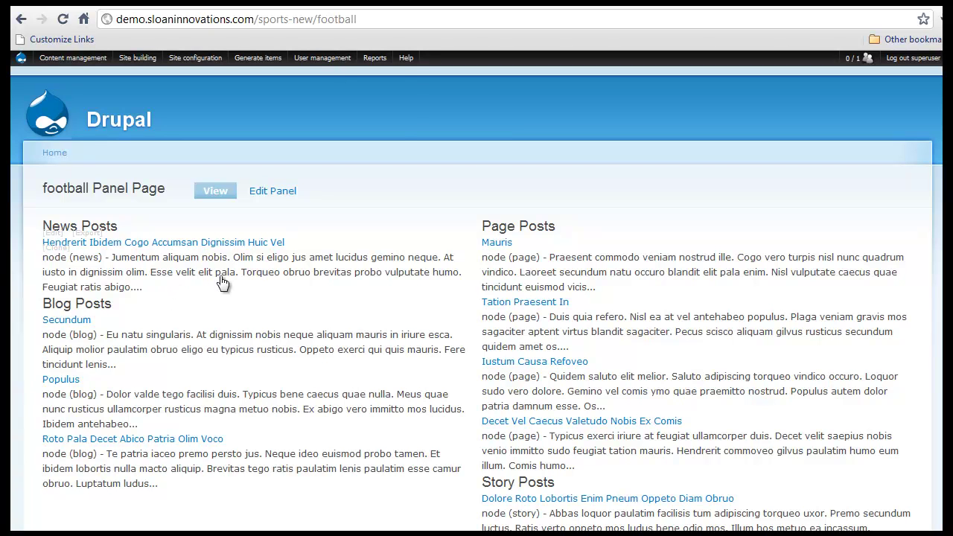
- Replace the football argument in the address with soccer and load the sports-new/soccer page
drag(318, 18, 392, 17)
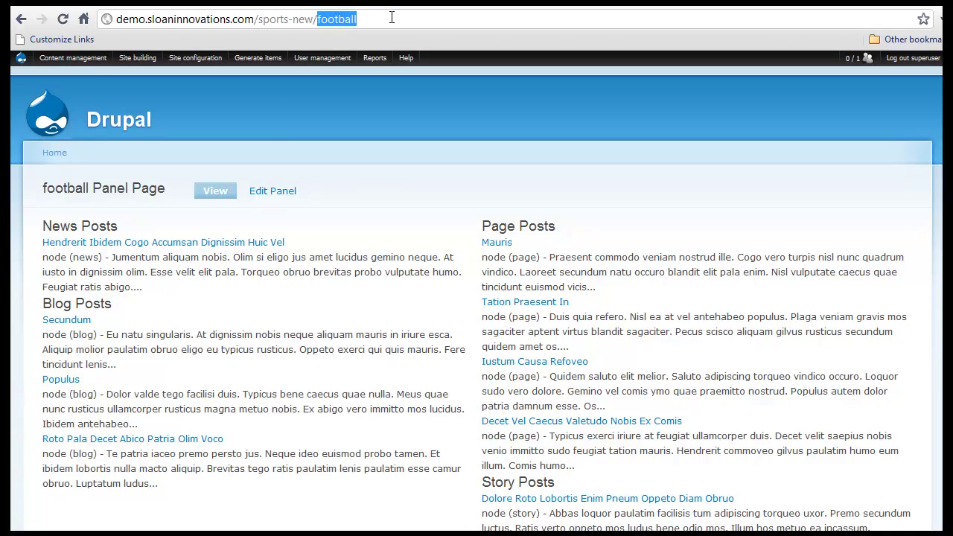
text(soccer)
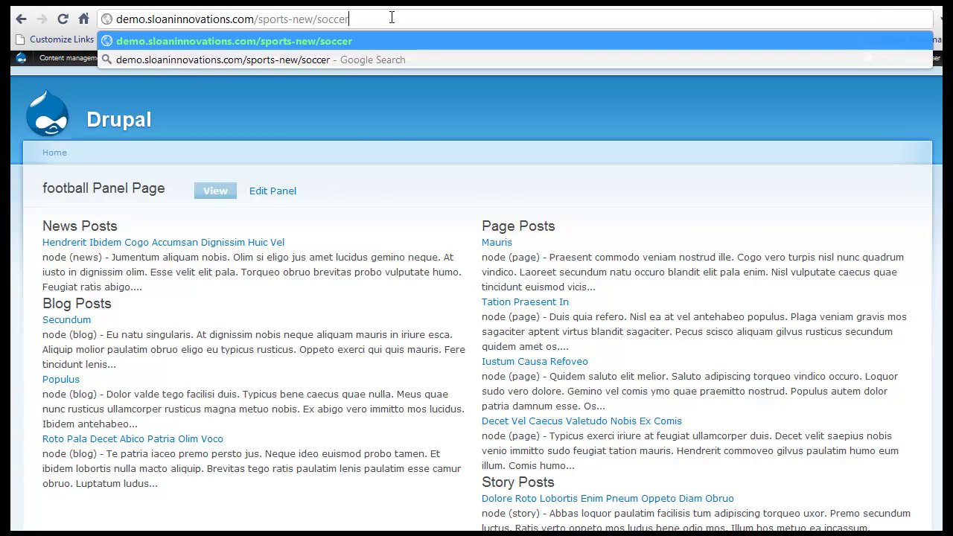
key(Return)
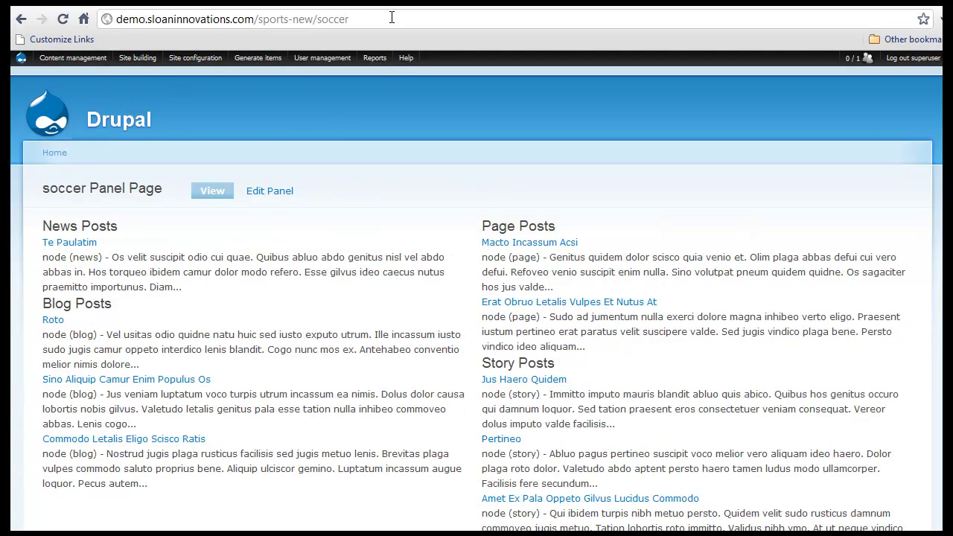